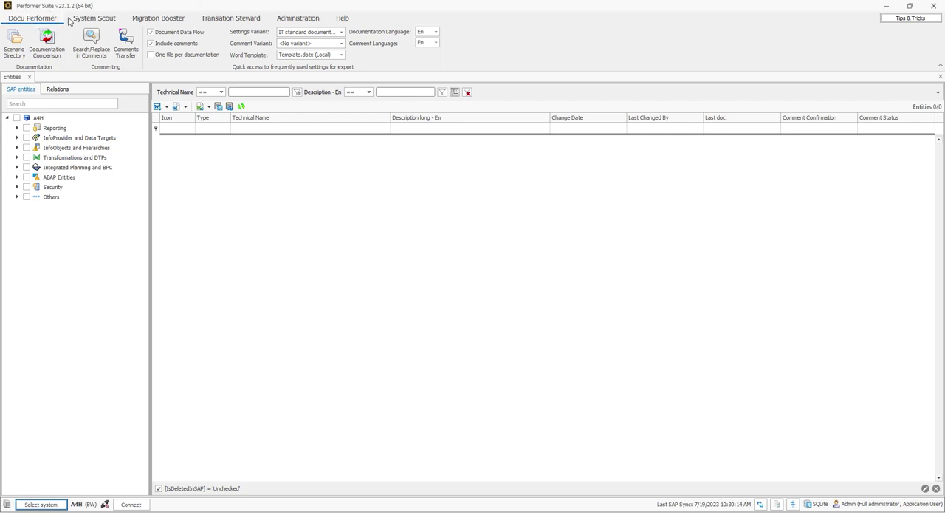
- Browse the System Scout, Documentation, Help and Administration tool sets
left_click(74, 20)
left_click(41, 21)
left_click(75, 19)
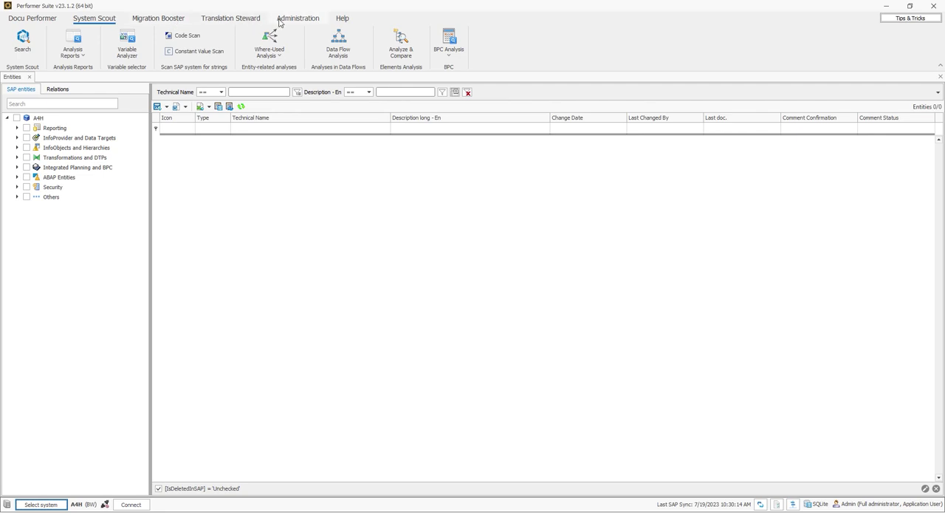
left_click(342, 19)
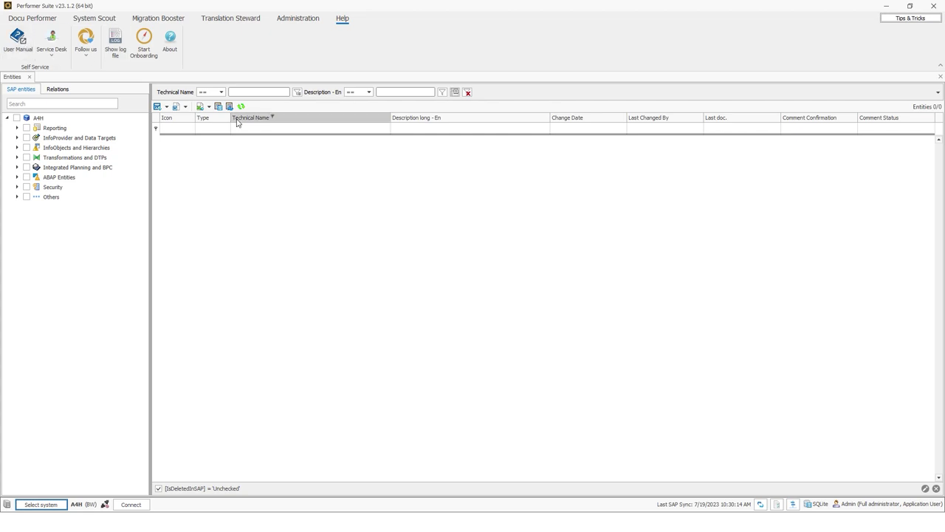
left_click(299, 19)
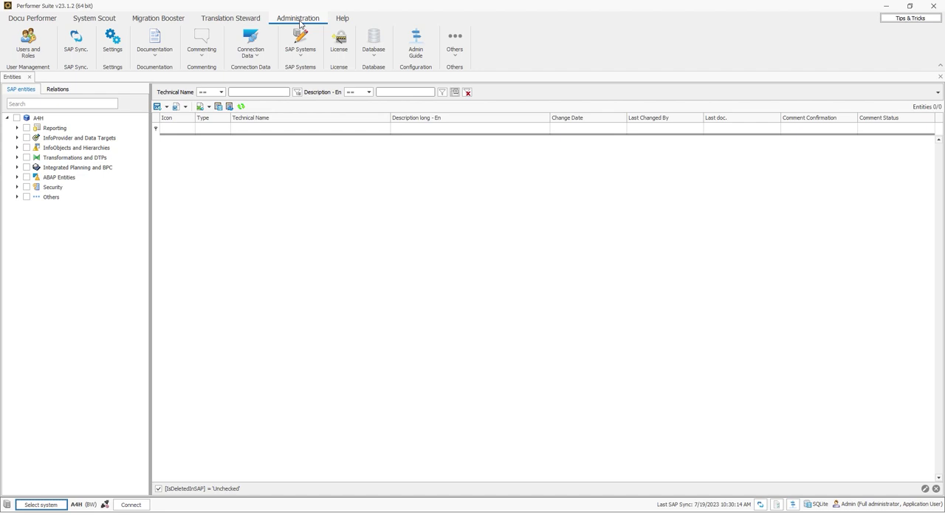
left_click(93, 18)
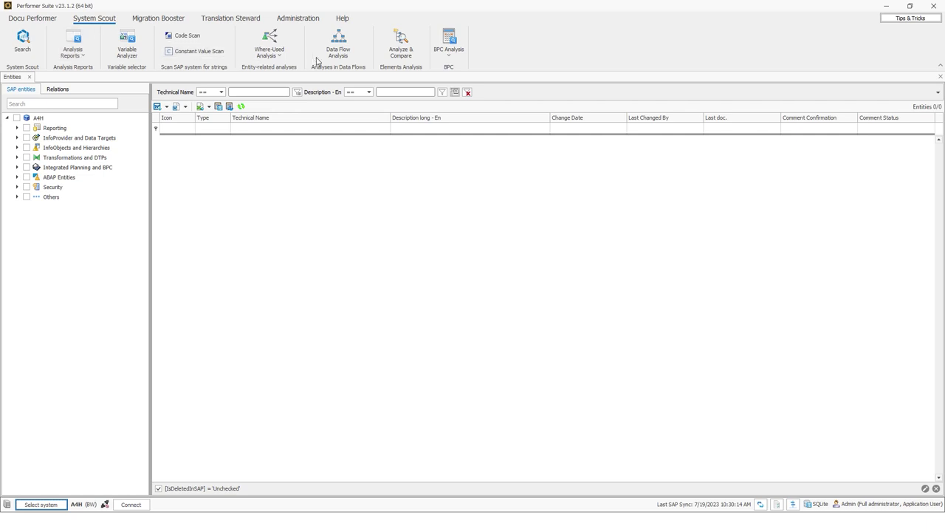
- Return to Administration and look at the Connection Data options
left_click(297, 18)
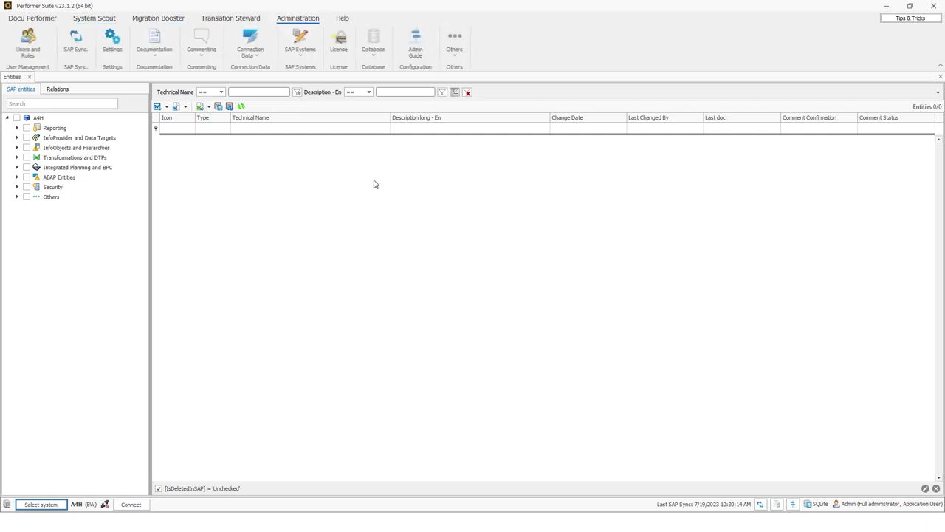
left_click(252, 54)
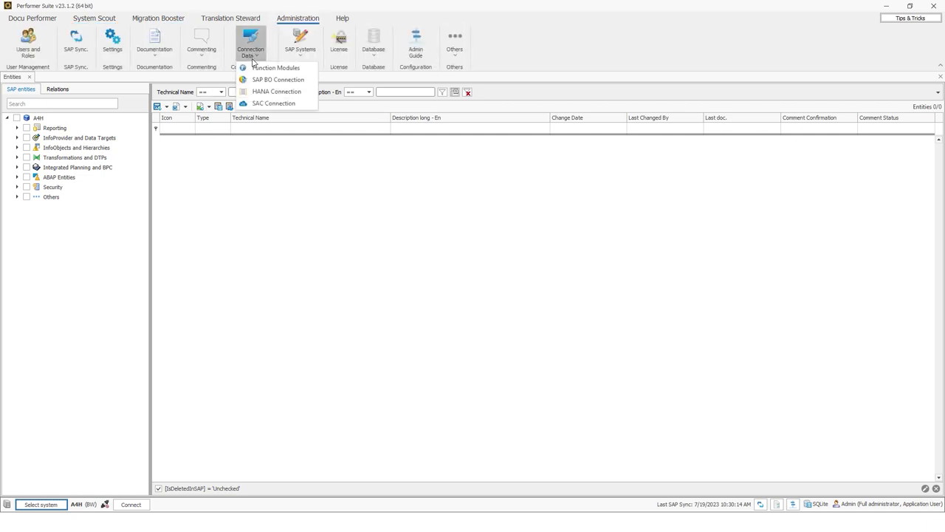
left_click(257, 53)
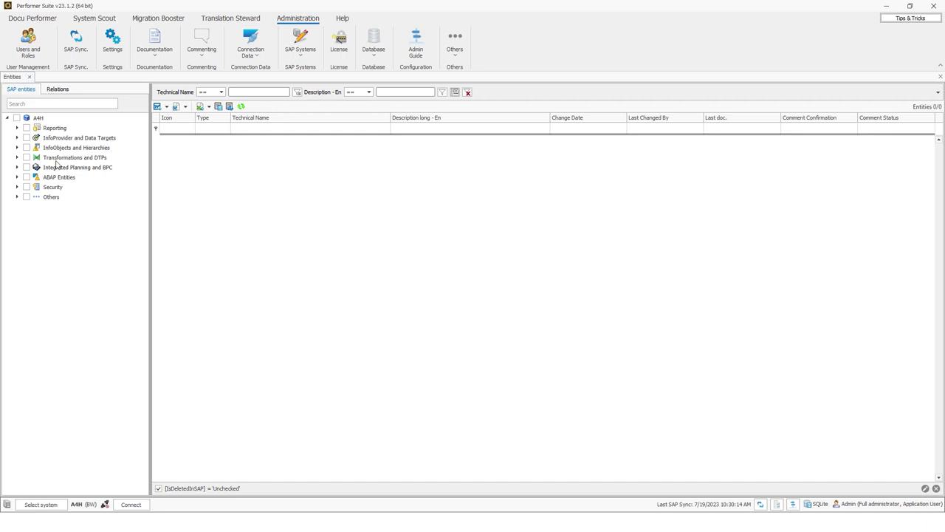
- List the 274 Reporting queries, select /IMO/V_EWM01_Q0001, and show the SAP systems list
left_click(17, 128)
left_click(36, 138)
left_click(276, 260)
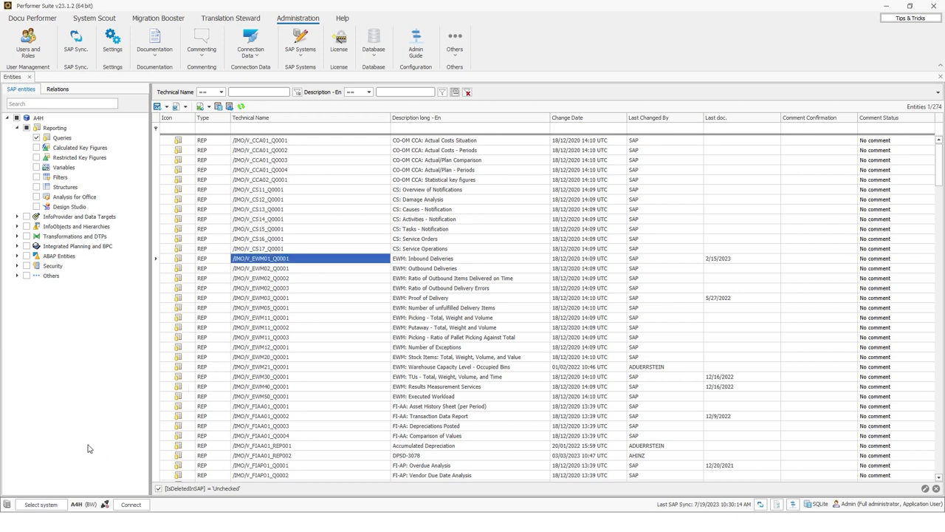
left_click(35, 507)
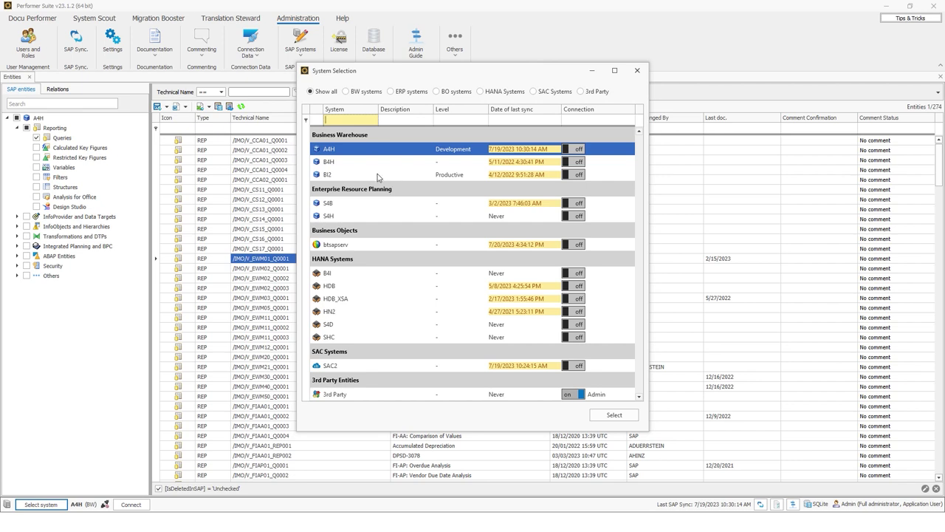
- Inspect the BI2 entry, then close System Selection with A4H still active
left_click(346, 175)
left_click(638, 71)
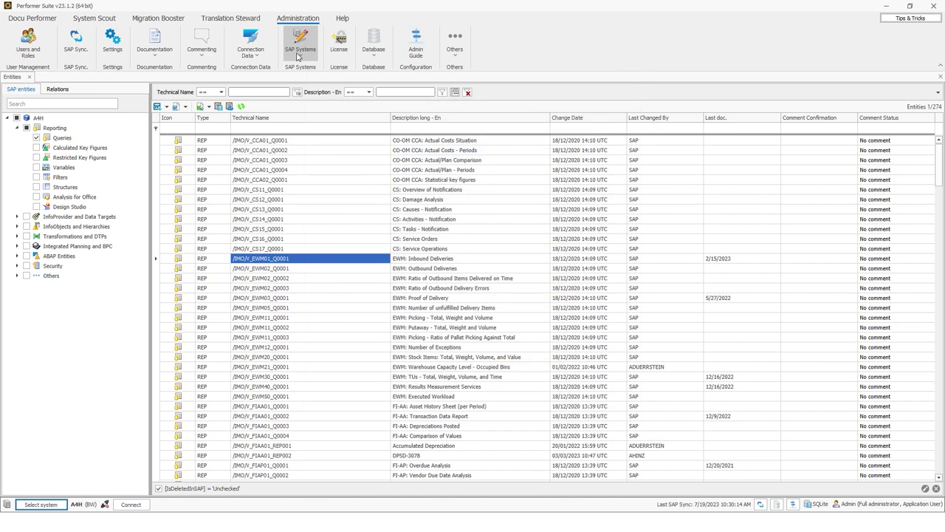
- Describe A4H as 'Dev System' (EN) and 'Entwicklungssystem' (DE), keeping level Development
left_click(296, 57)
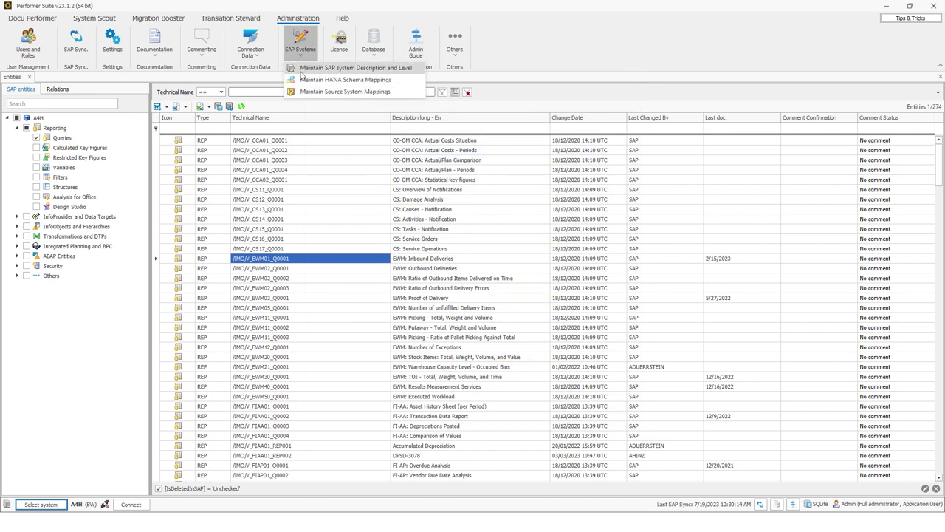
left_click(350, 69)
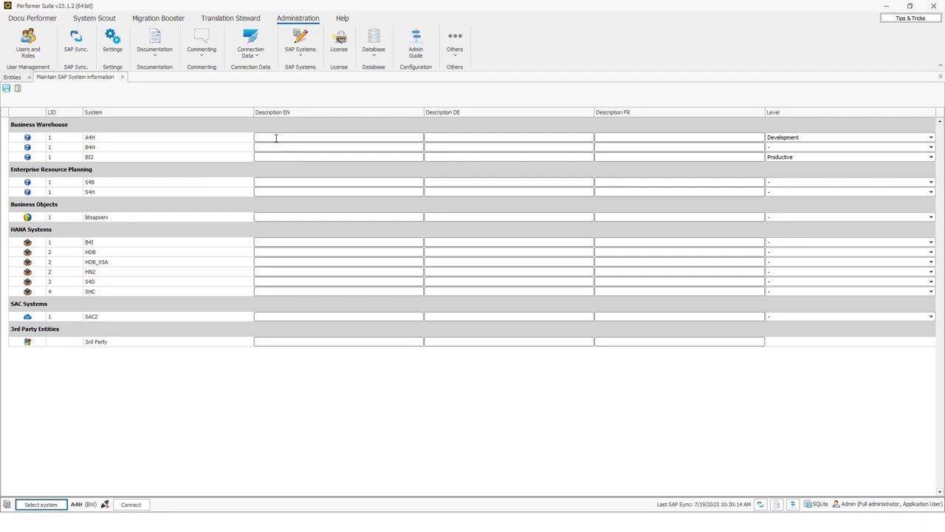
left_click(277, 137)
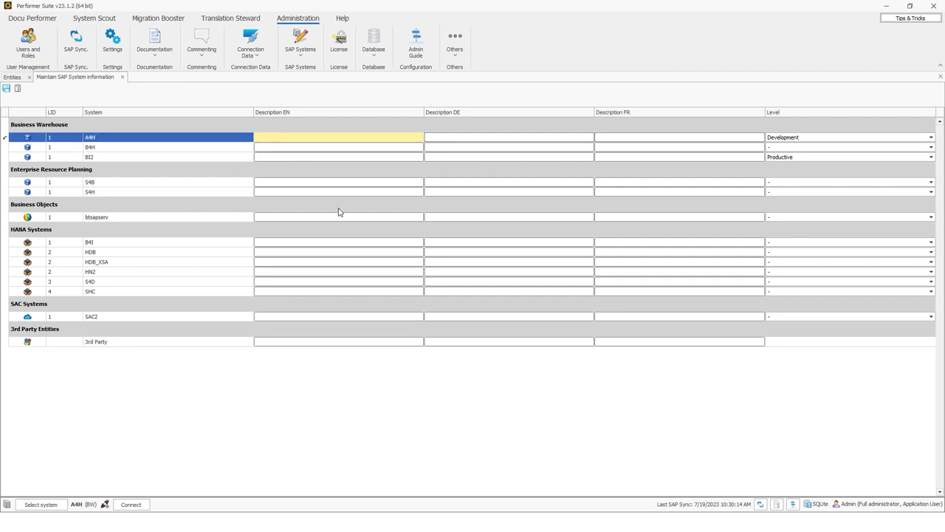
type("Dev System")
key("Tab")
type("E")
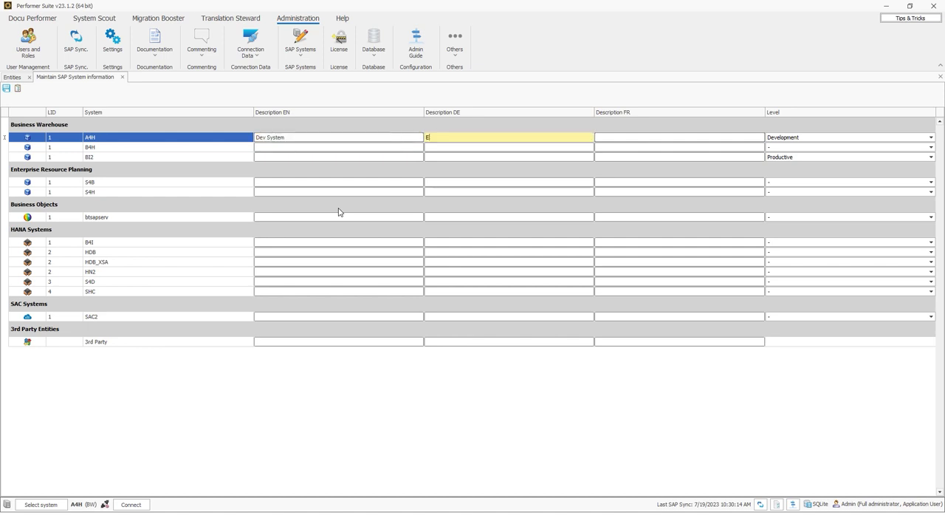
type("ntwicklungssystem")
left_click(779, 138)
left_click(792, 138)
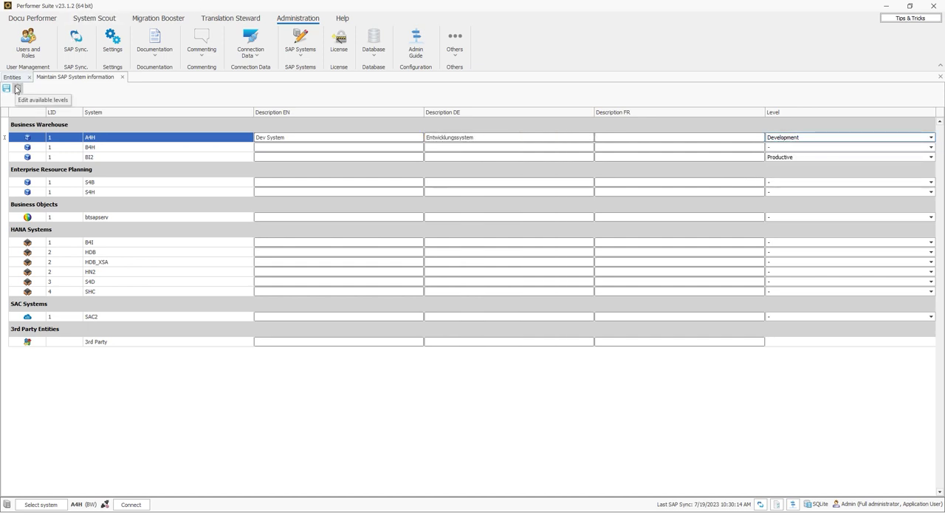
- Save the A4H description changes and dismiss the landscape levels editor unchanged
left_click(17, 89)
left_click(449, 282)
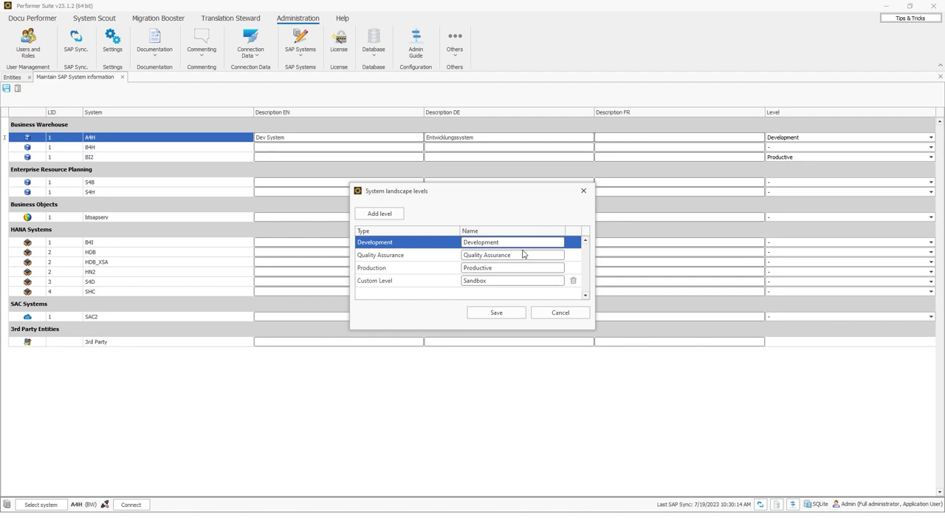
left_click(547, 315)
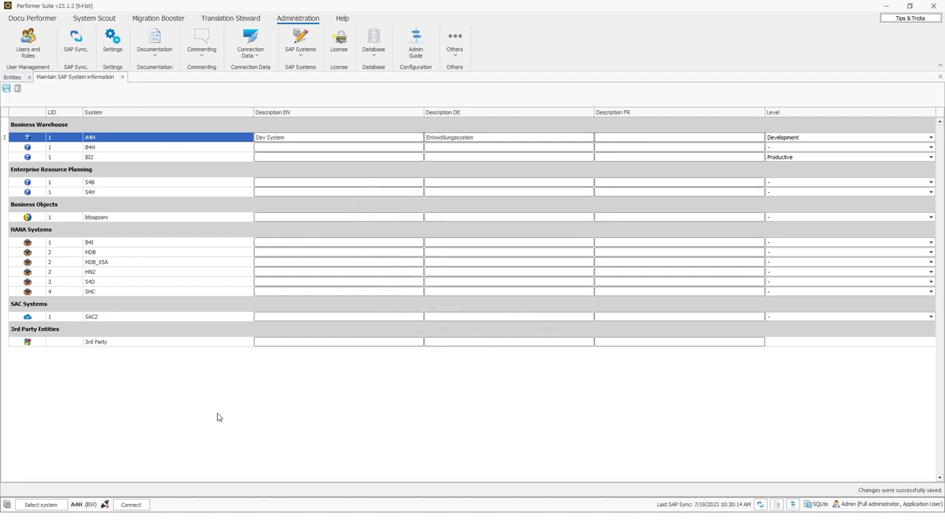
- Log on to the A4H BW system with username and password, then view Personal user settings
left_click(41, 505)
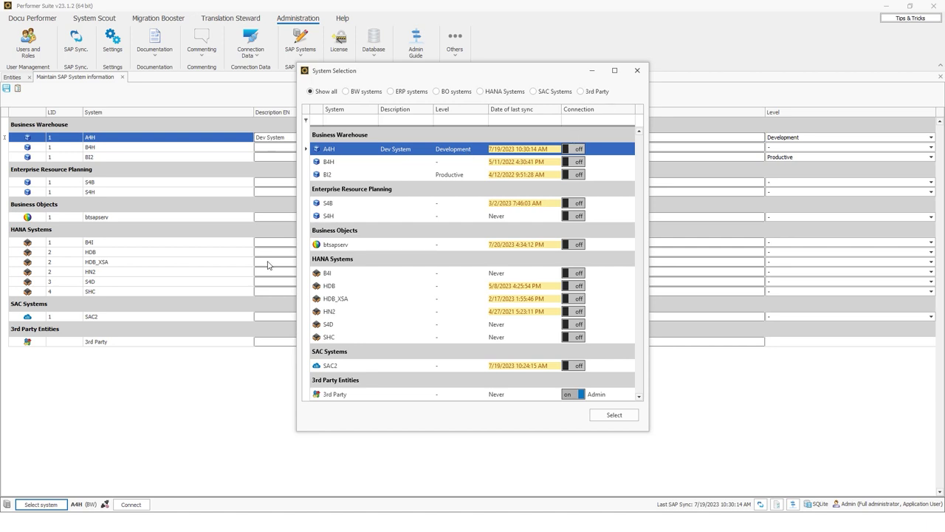
left_click(637, 70)
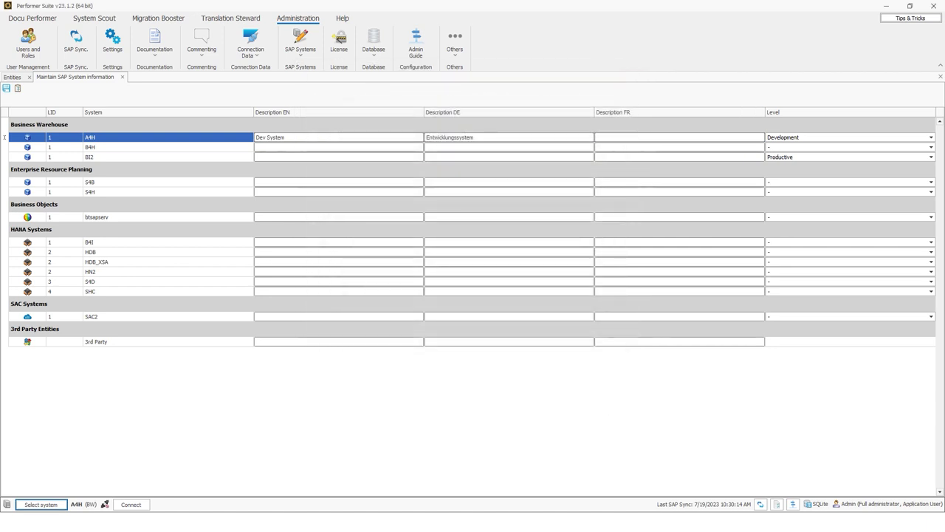
left_click(130, 505)
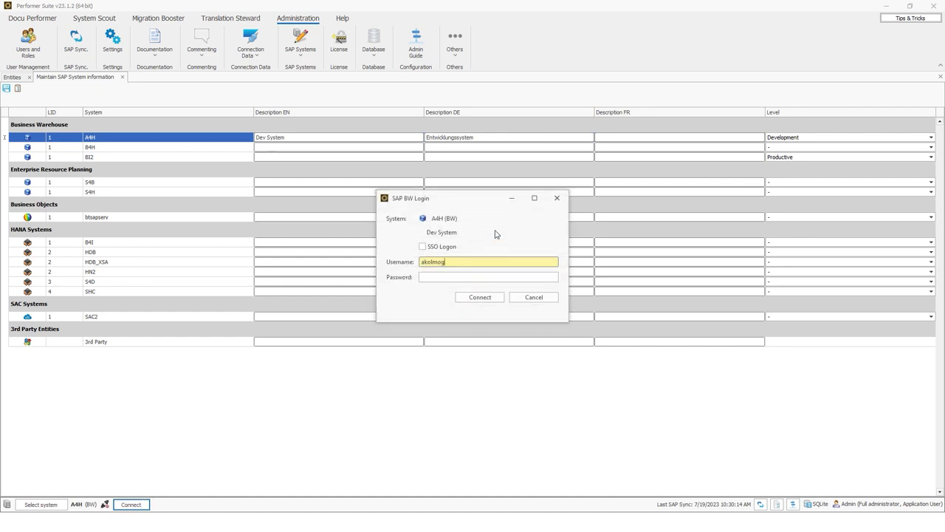
left_click(442, 278)
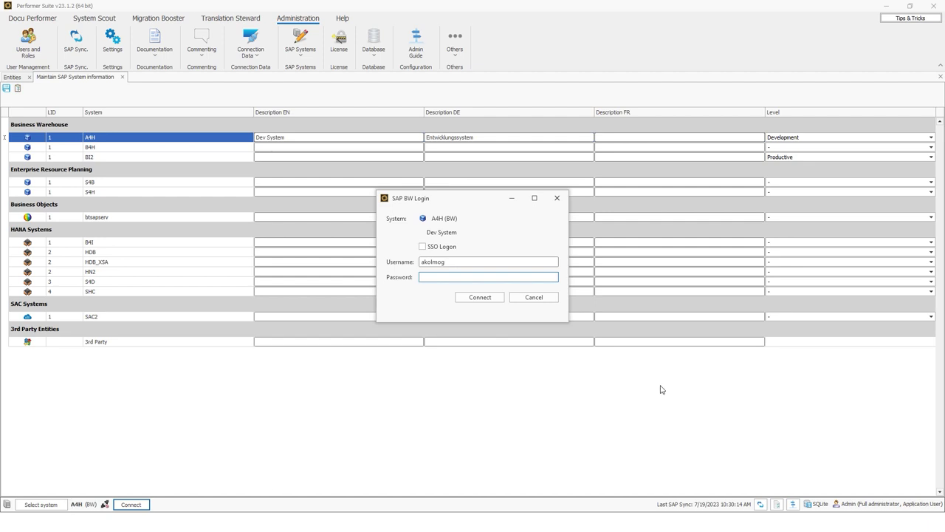
key("Return")
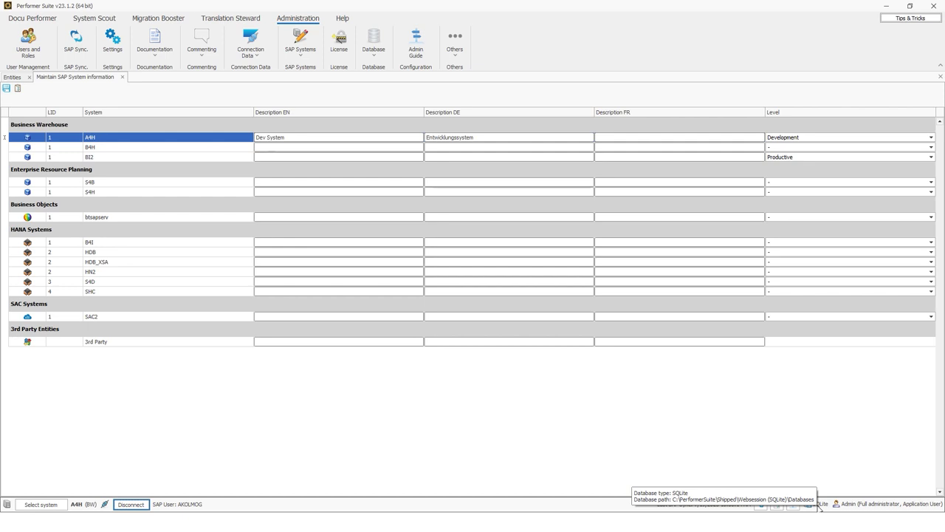
left_click(849, 503)
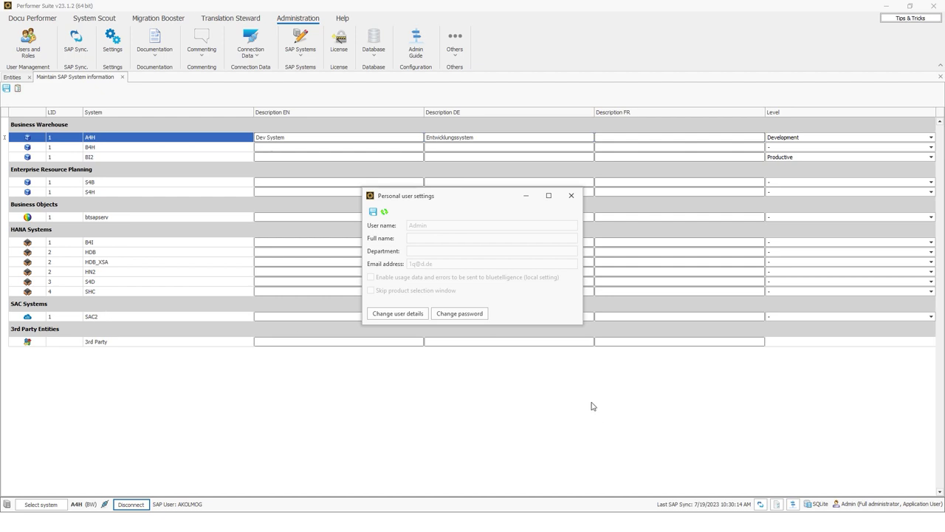
- Close Personal user settings and open the SAP Sync. tab with BW, ABAP, CDS and transport options
left_click(574, 204)
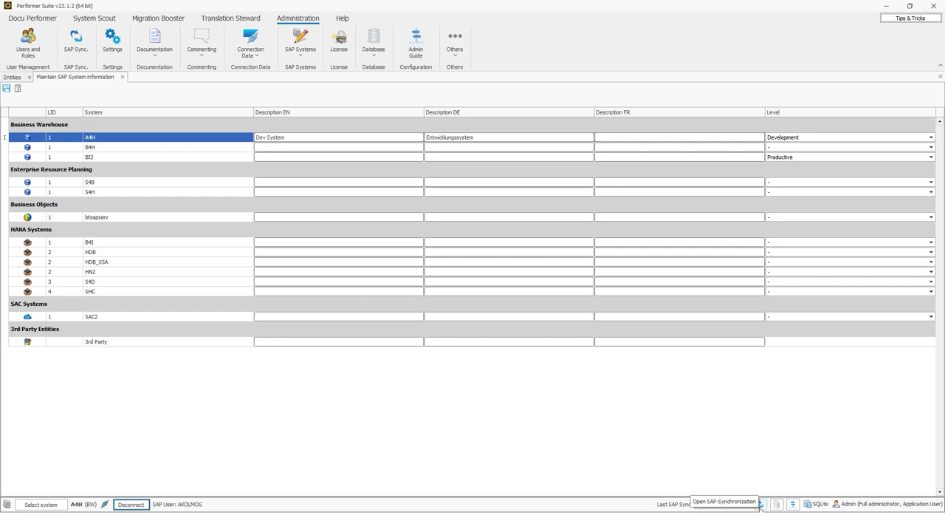
left_click(760, 504)
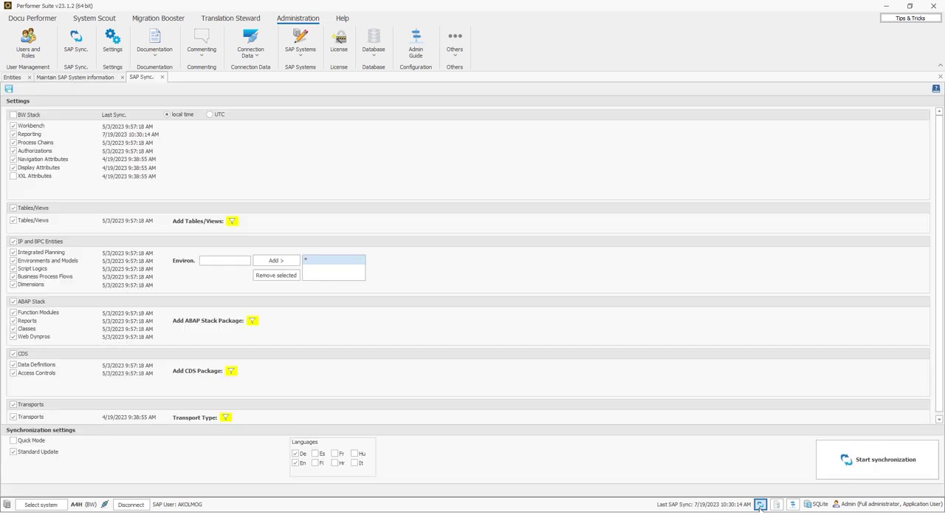
- Open the Admin Guide checklist (63% complete), check exported documents, and return to the Entities list
left_click(792, 504)
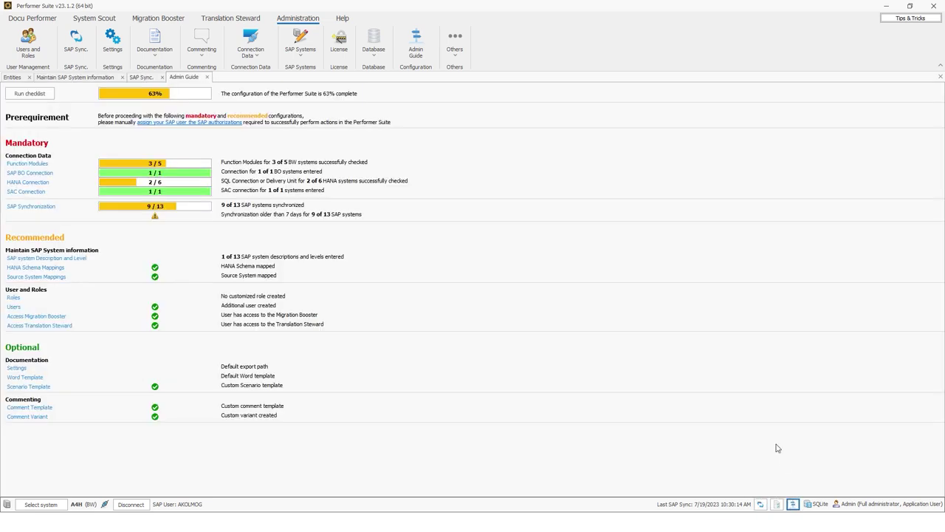
left_click(777, 505)
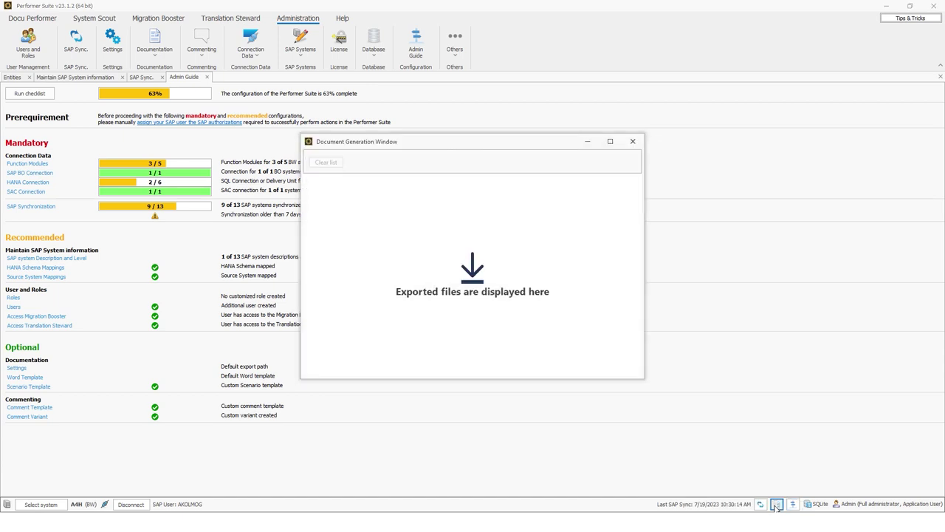
left_click(633, 141)
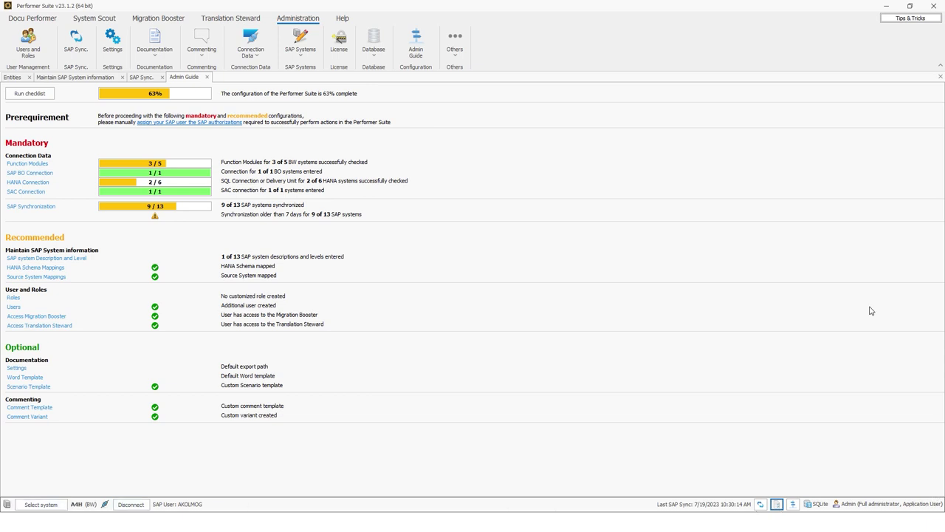
left_click(17, 78)
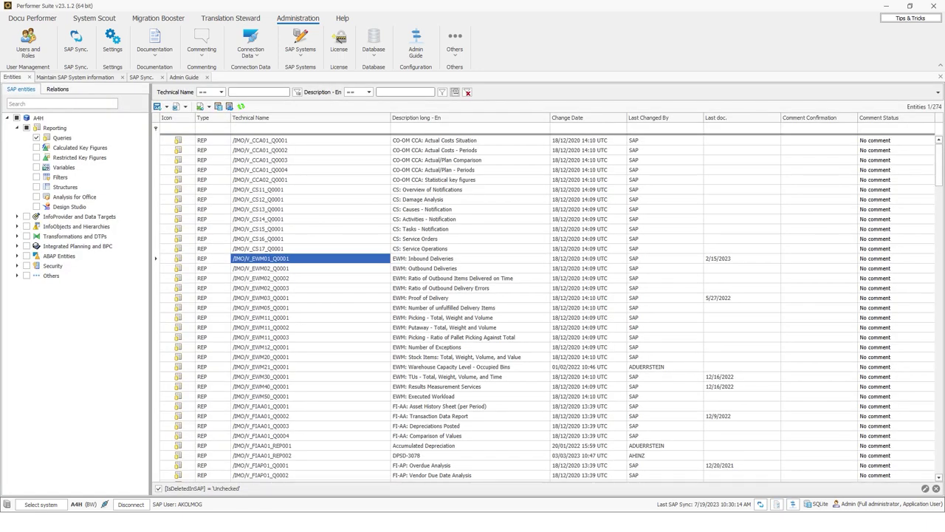
left_click(63, 138)
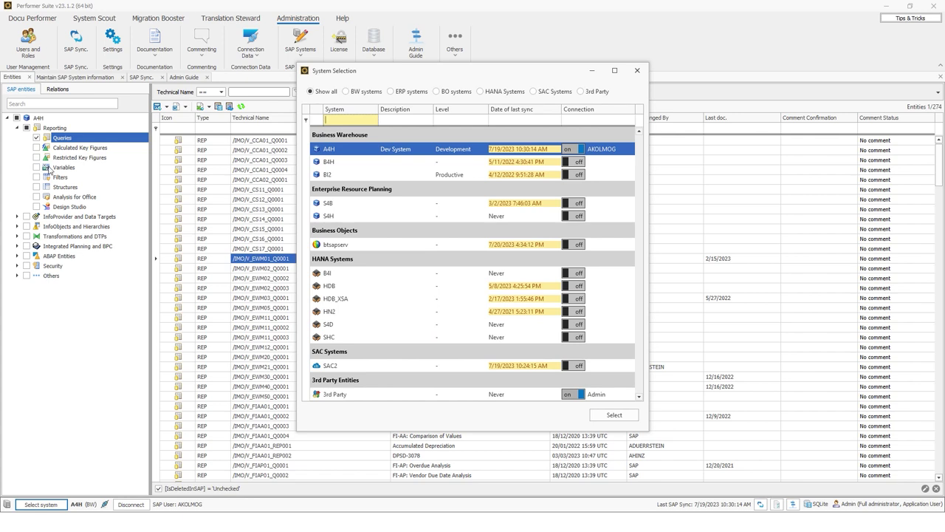
left_click(325, 370)
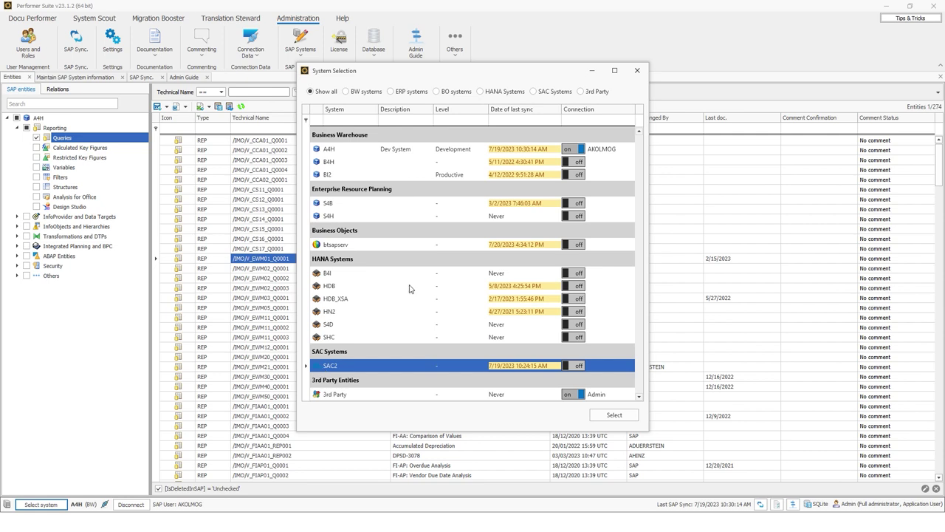
left_click(376, 152)
left_click(638, 70)
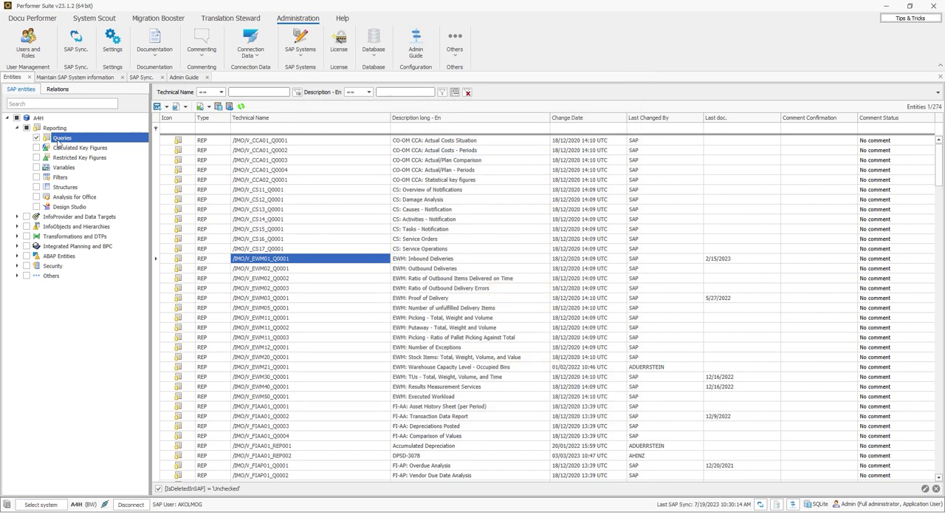
left_click(16, 216)
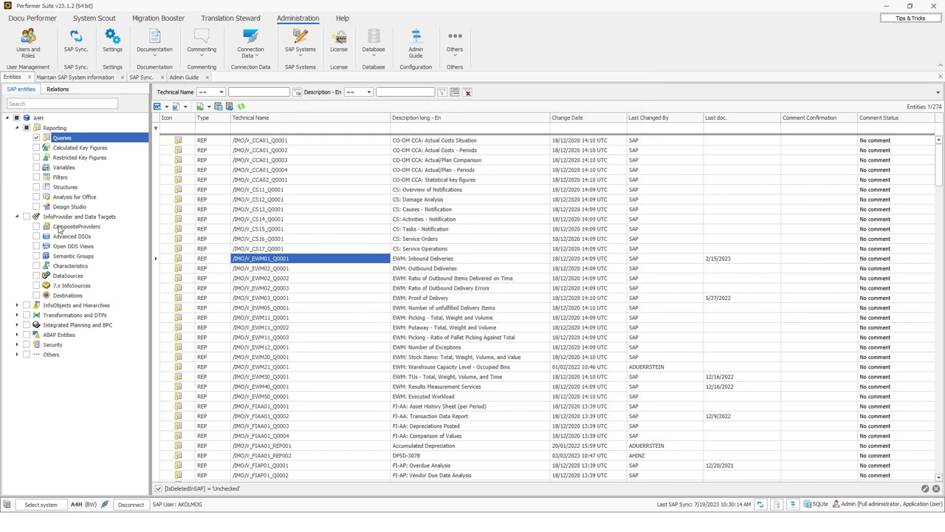
left_click(62, 227)
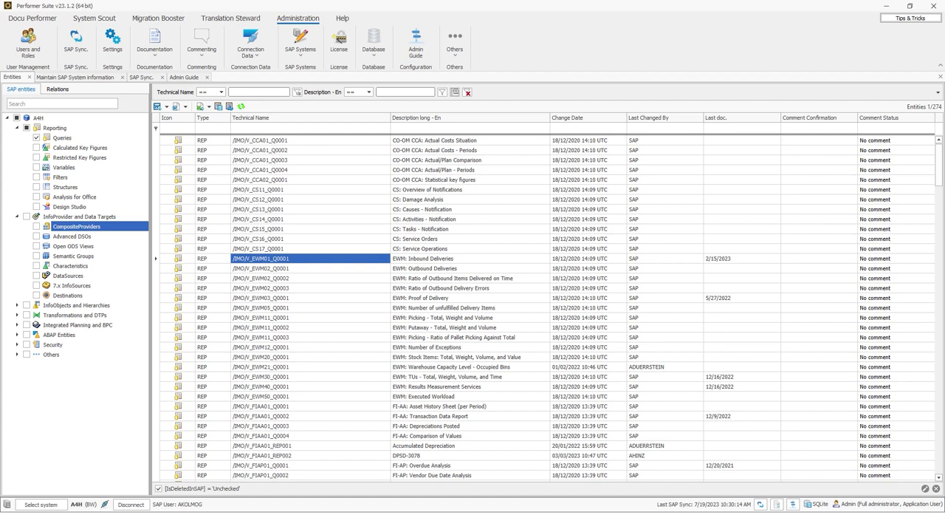
left_click(58, 138)
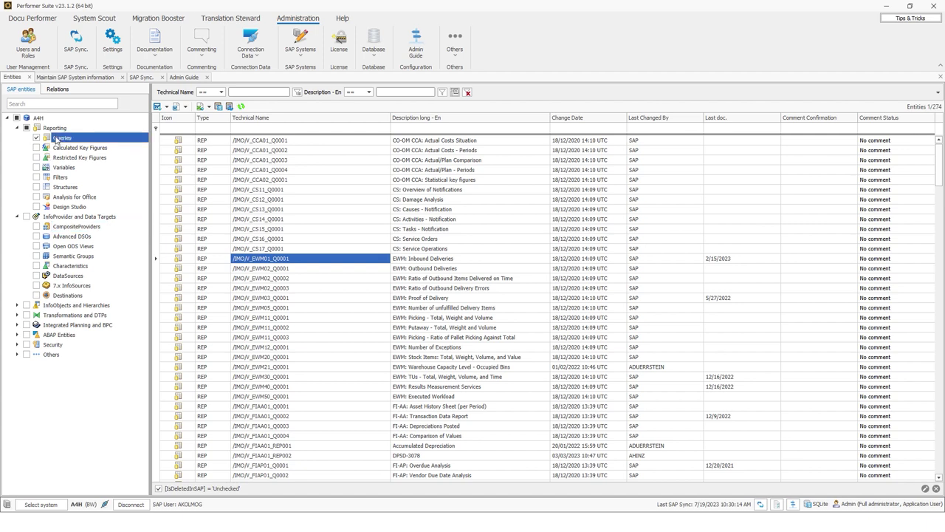
left_click(315, 212)
left_click(304, 248)
left_click(294, 308)
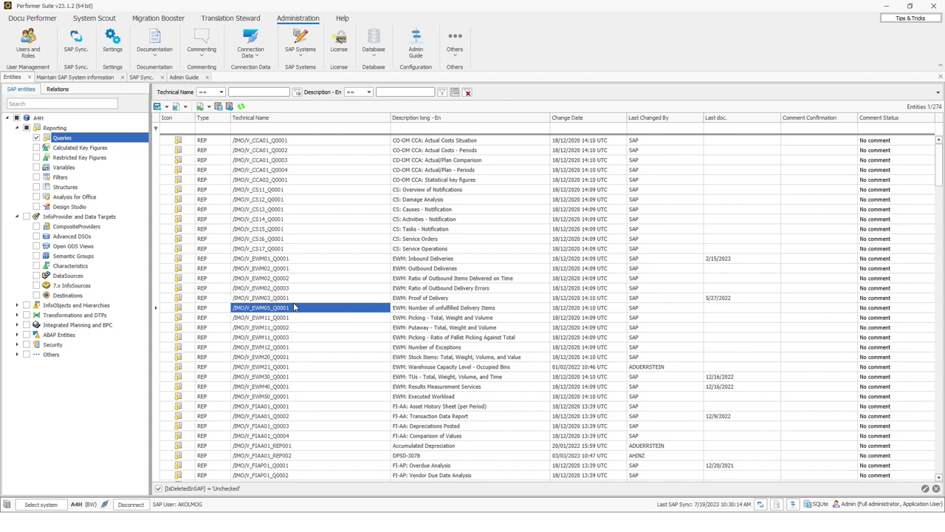
left_click(532, 231)
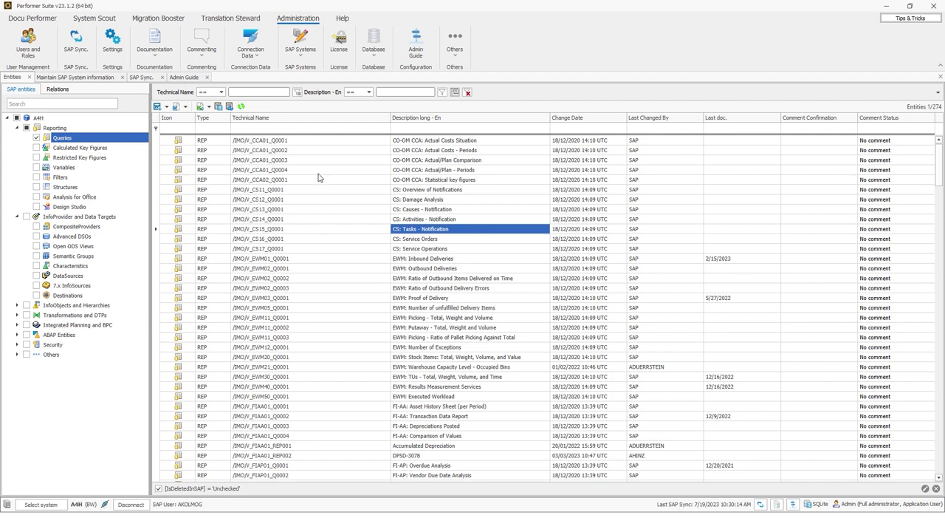
left_click(297, 151)
left_click(474, 172)
left_click(652, 184)
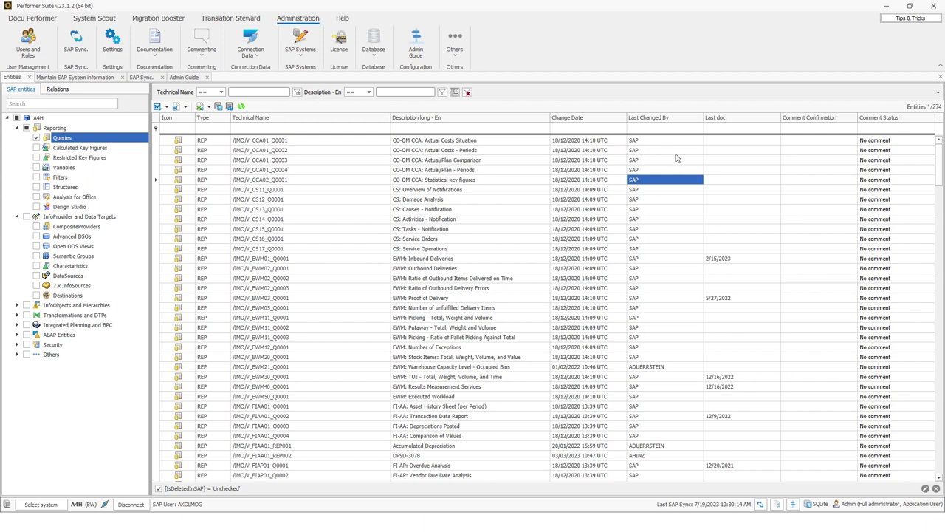
- Add the Description long - De column and place it beside the English description
right_click(471, 116)
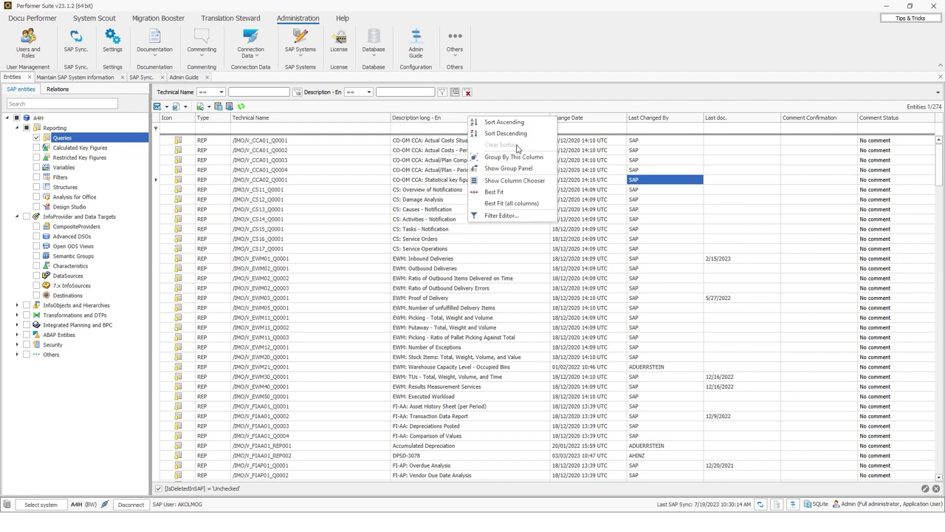
left_click(515, 180)
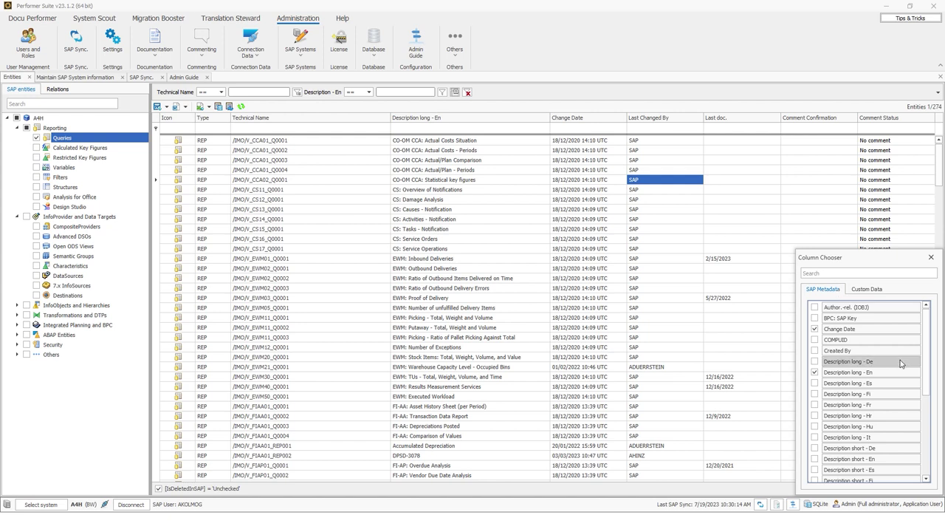
left_click(816, 362)
left_click_drag(816, 120, 482, 123)
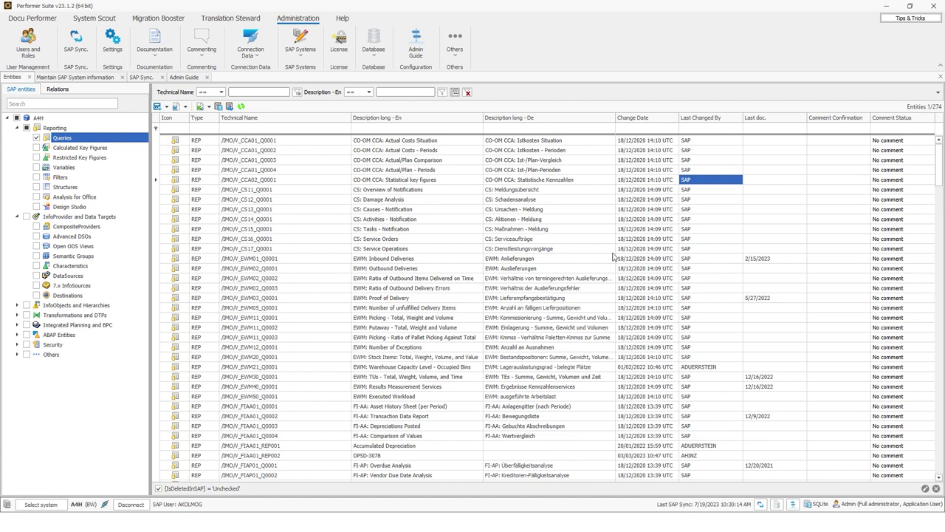
- Add the Parent entity column to the Queries grid
left_click(687, 484)
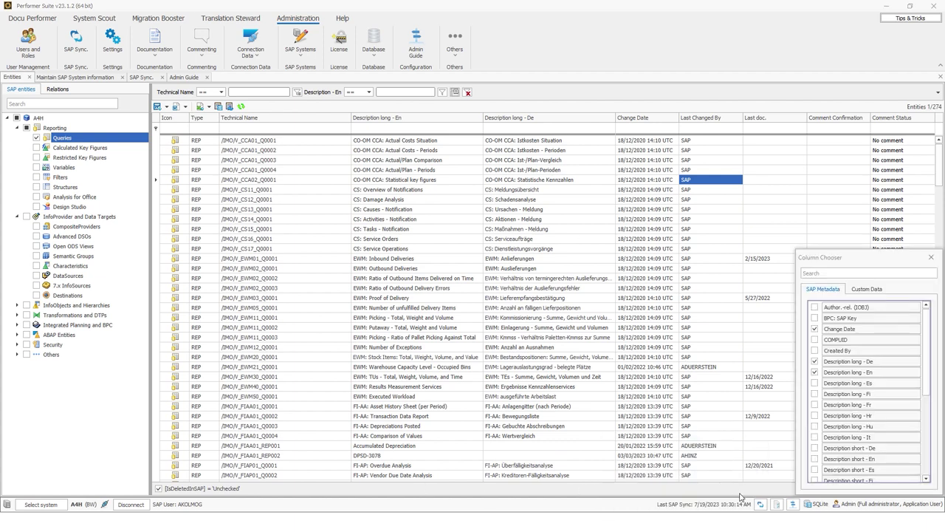
scroll(929, 360, "down", 4)
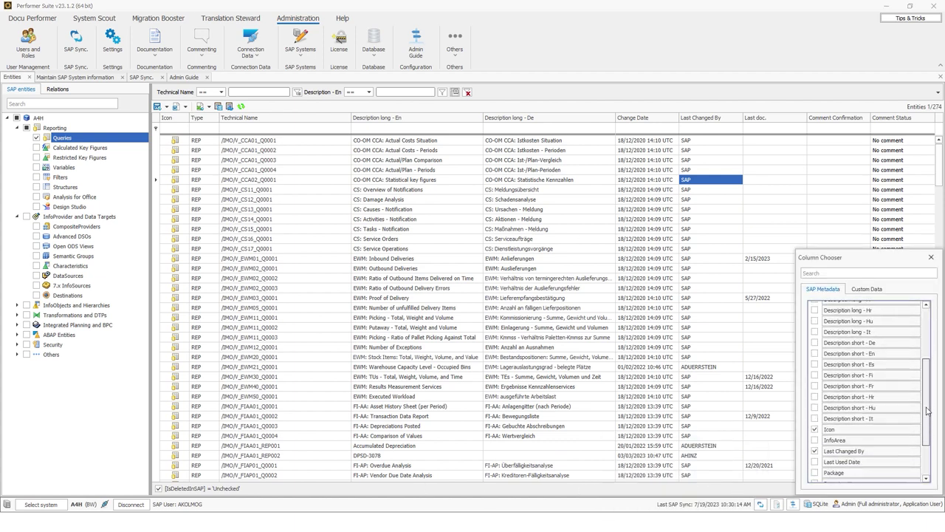
scroll(814, 432, "down", 1)
left_click(814, 437)
left_click(931, 256)
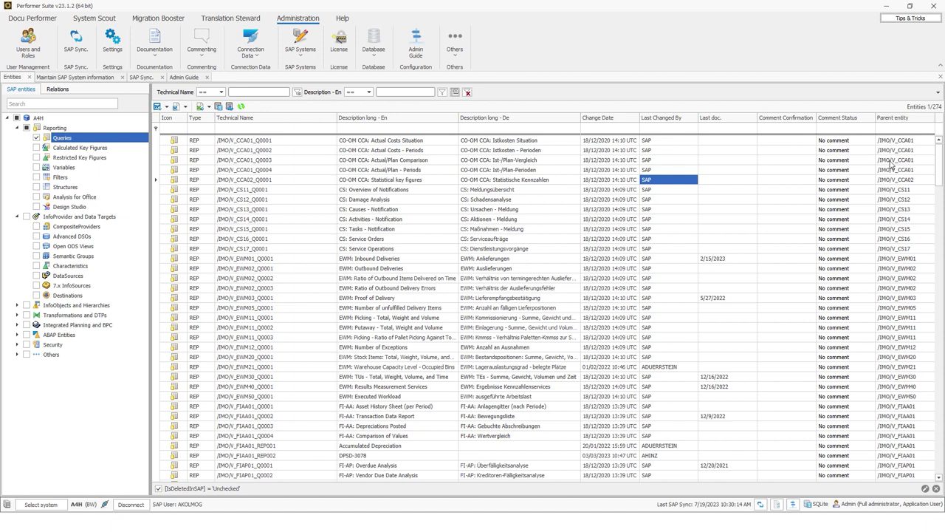
right_click(537, 123)
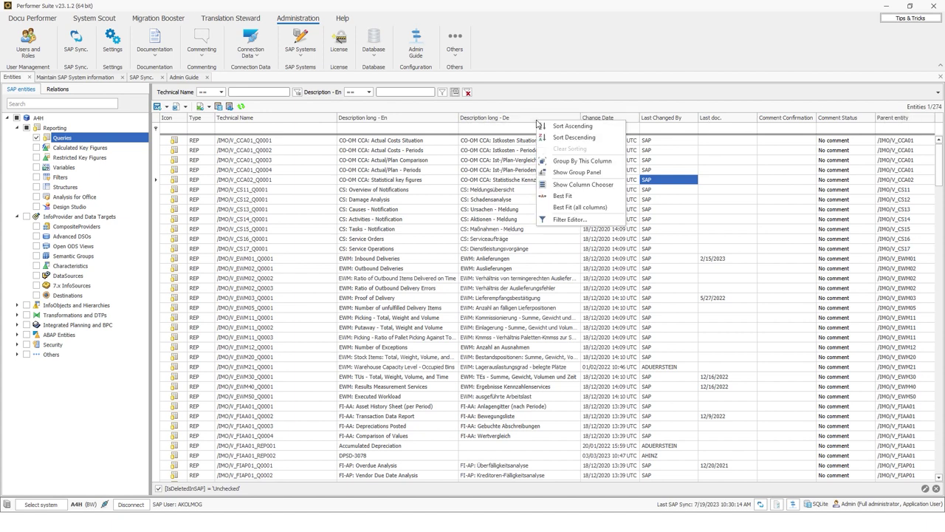
- Search the column chooser for 'last' and add the Last Used Date column
left_click(565, 184)
left_click(833, 272)
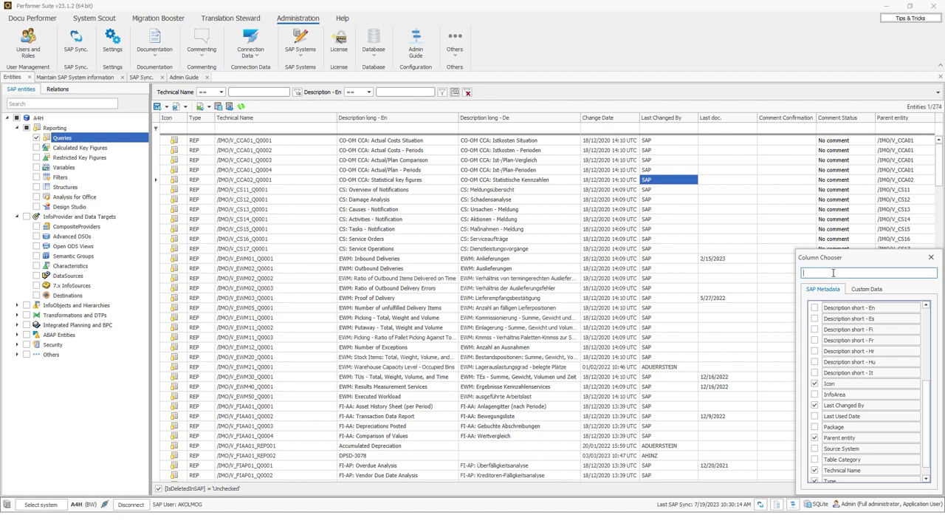
type("last")
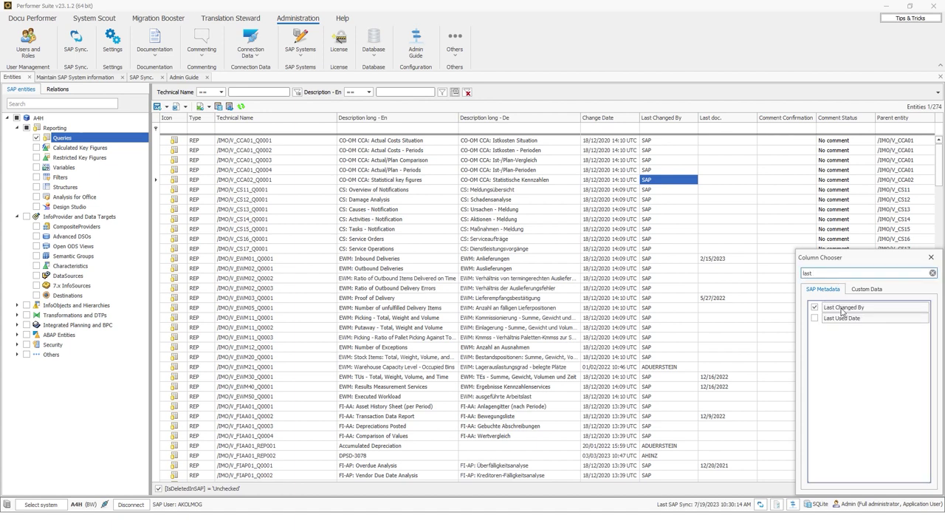
left_click(815, 318)
left_click(931, 257)
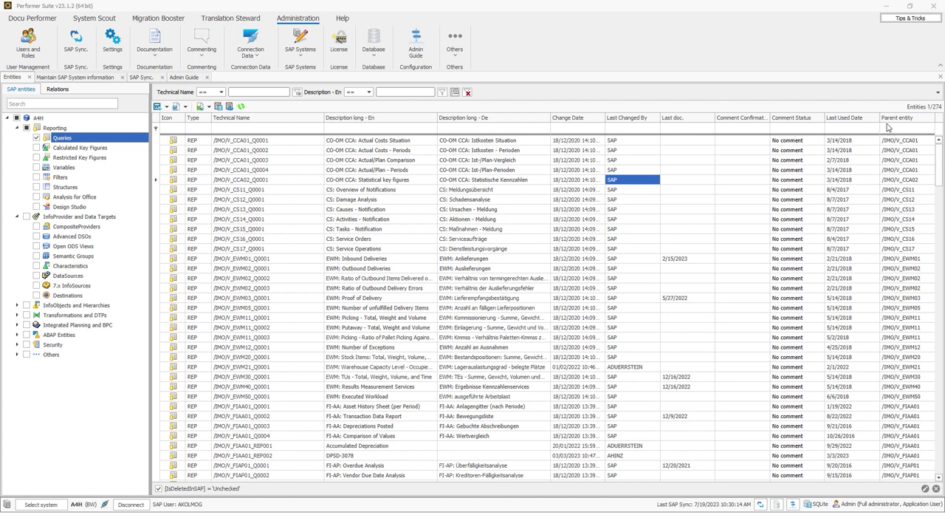
- Sort the queries ascending by Last Used Date, starting at 9/15/2016
left_click(838, 118)
left_click(844, 143)
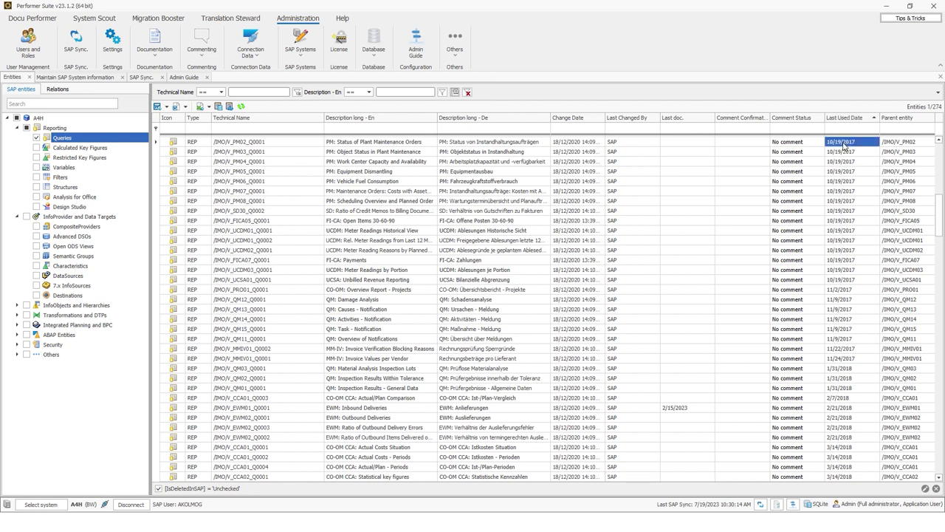
left_click_drag(940, 216, 941, 159)
left_click(842, 144)
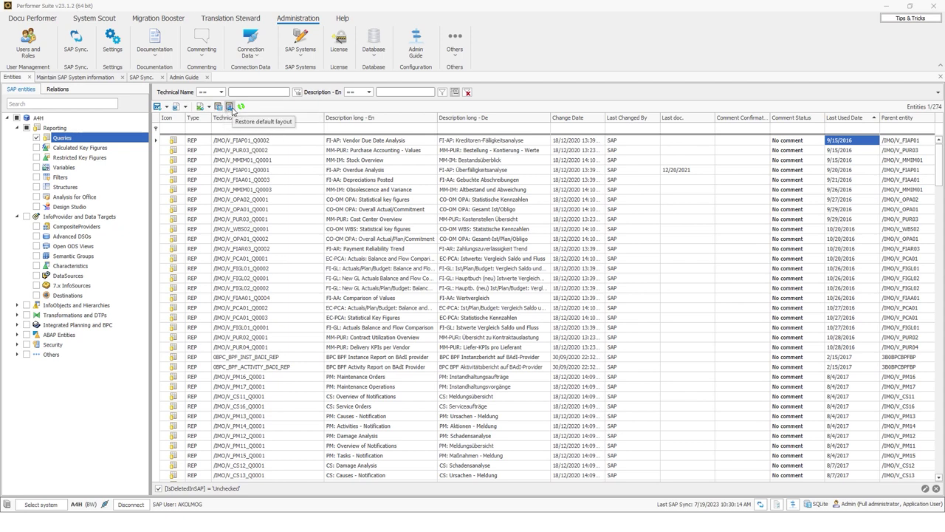
- Select the six least recently used queries at the top of the grid
left_click(190, 160)
left_click(380, 268)
left_click_drag(175, 171, 623, 218)
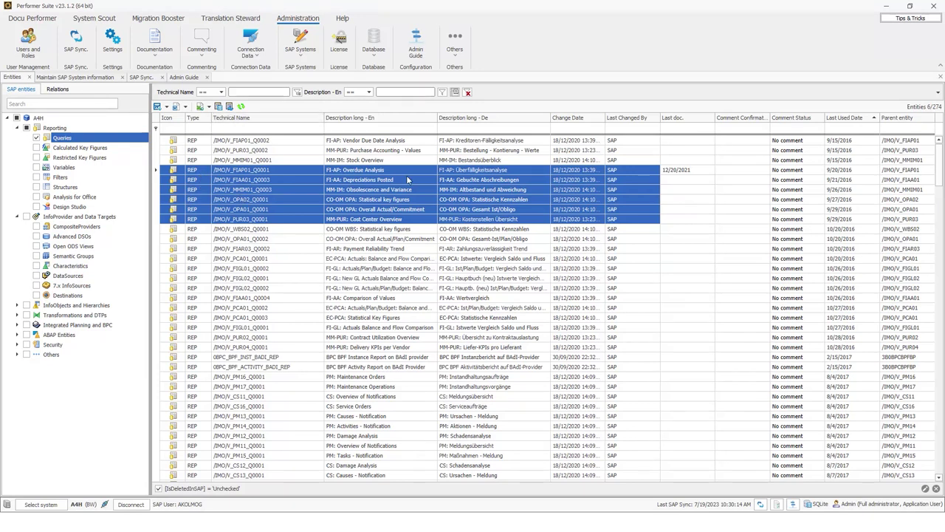
- Export only the six selected queries to Excel as a new file, keeping the existing Grid - A4H.xlsx
left_click(209, 108)
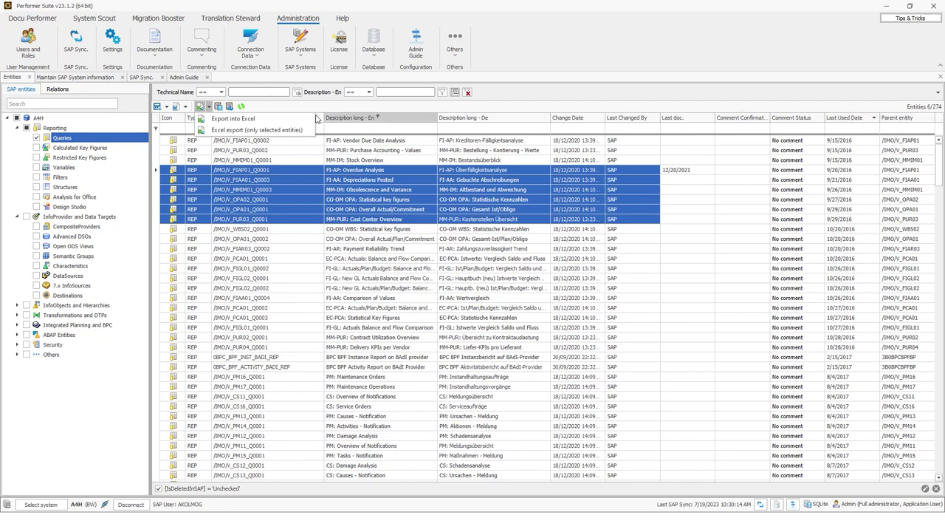
left_click(239, 131)
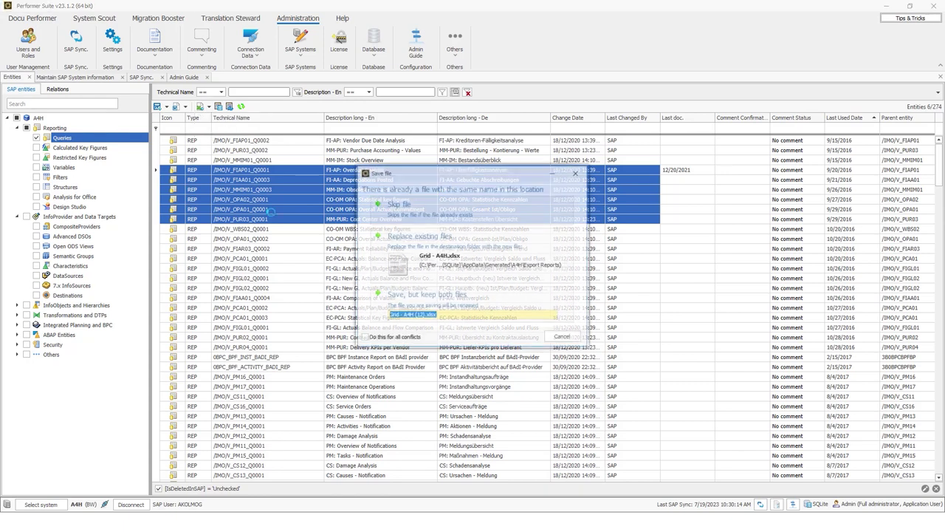
left_click(427, 295)
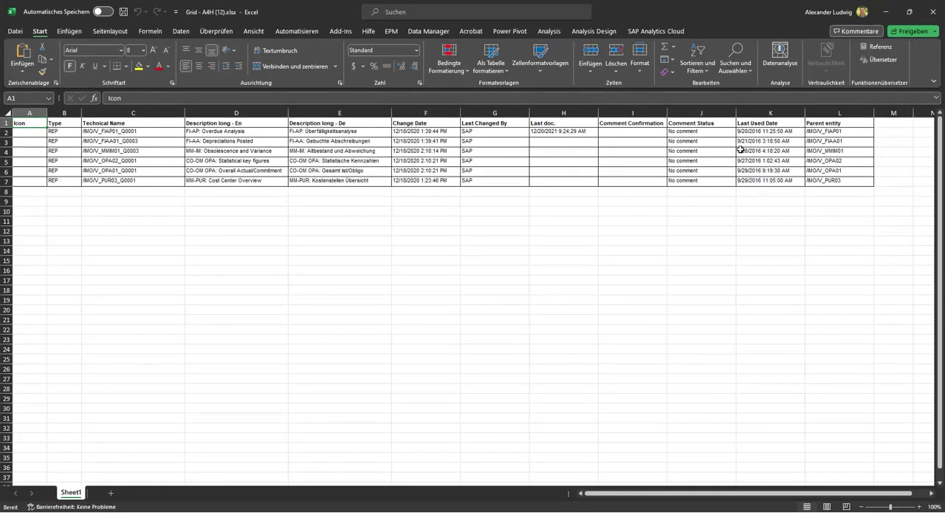
- Inspect the exported Grid - A4H (12).xlsx cells and Technical Name values C1:C7, then minimize Excel
left_click_drag(827, 130, 606, 180)
left_click(827, 132)
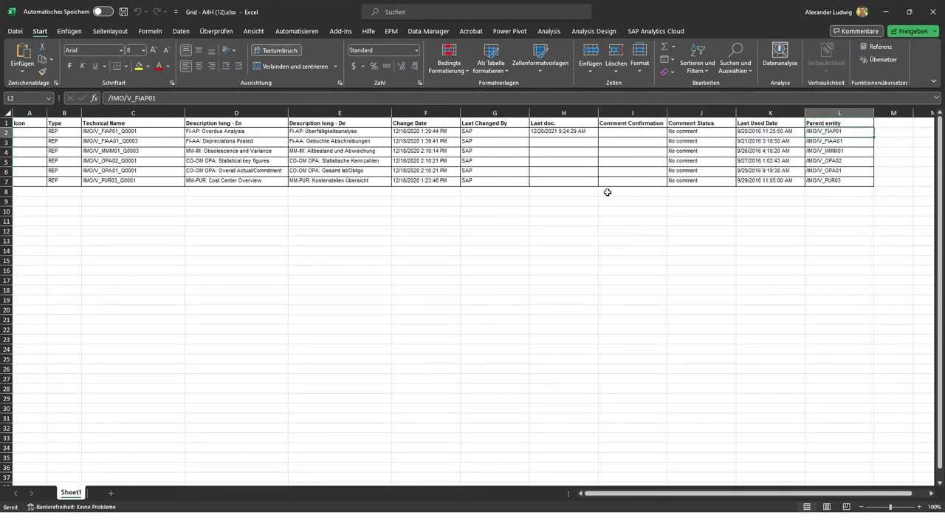
left_click(266, 130)
left_click(764, 134)
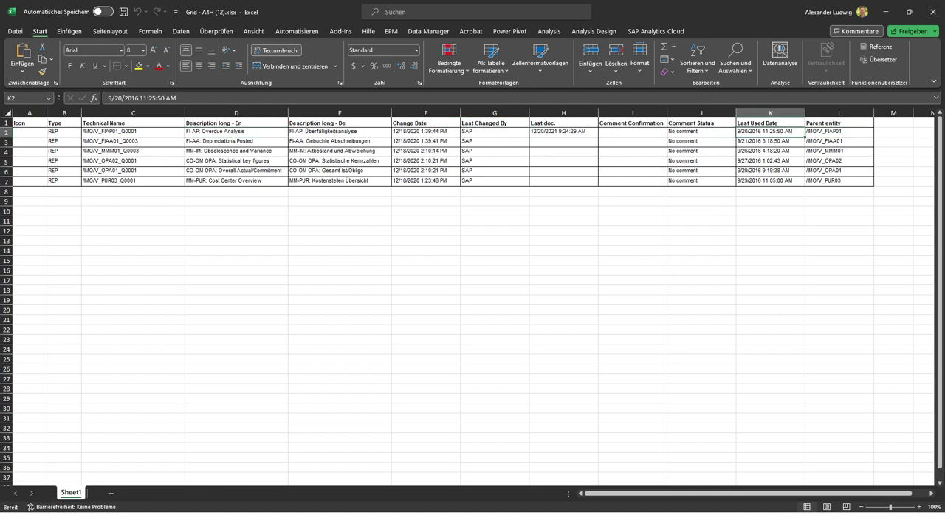
left_click_drag(153, 124, 146, 182)
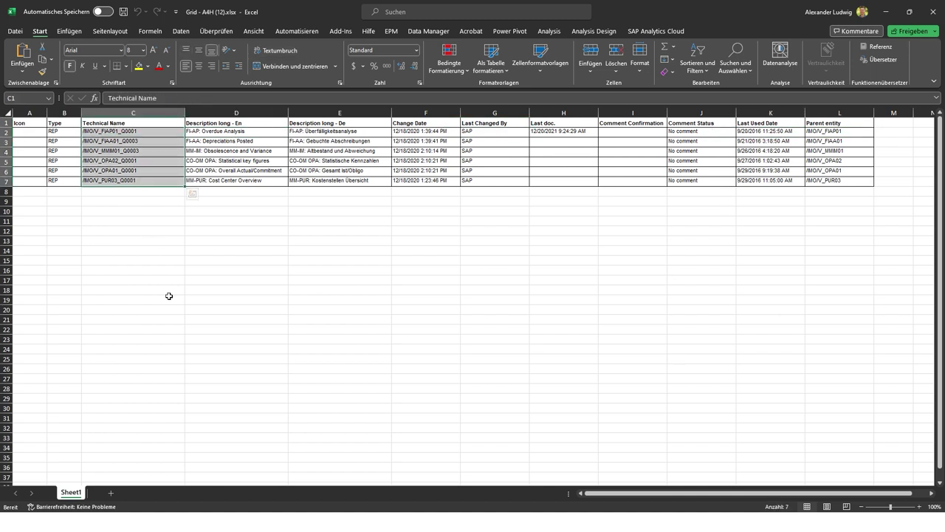
left_click(889, 13)
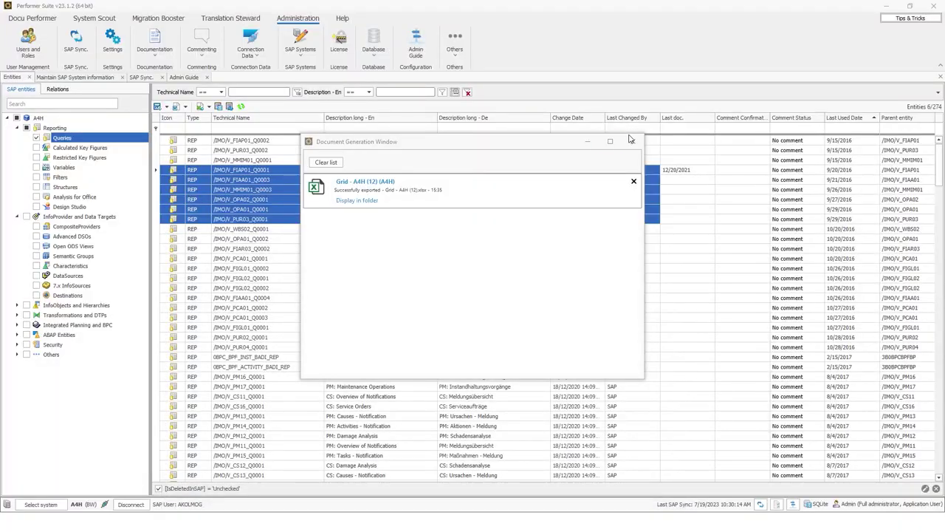
- Close the export confirmation window and group the query grid by Parent entity
left_click(633, 141)
right_click(414, 121)
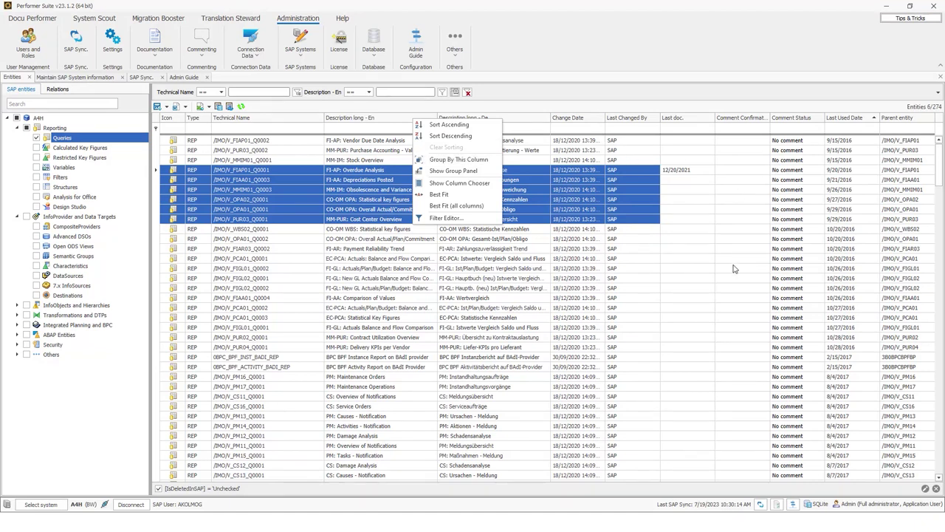
left_click(844, 200)
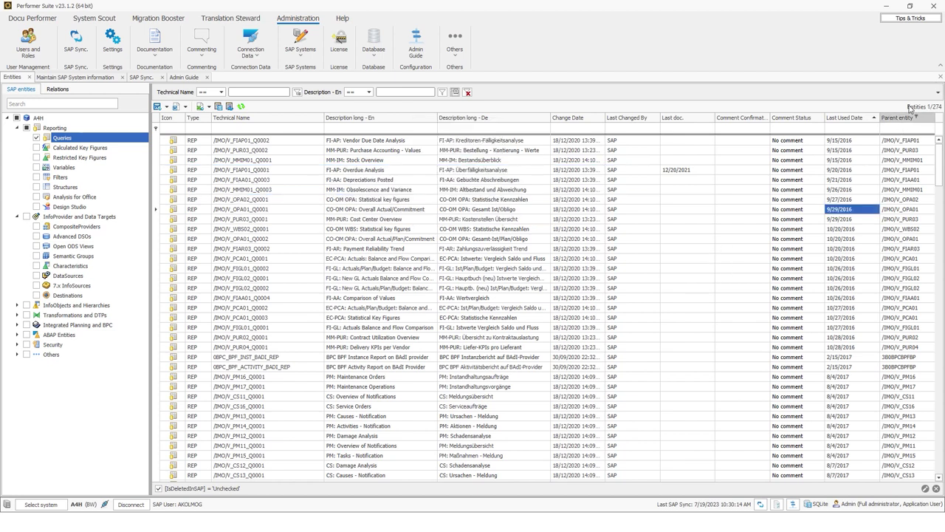
right_click(898, 118)
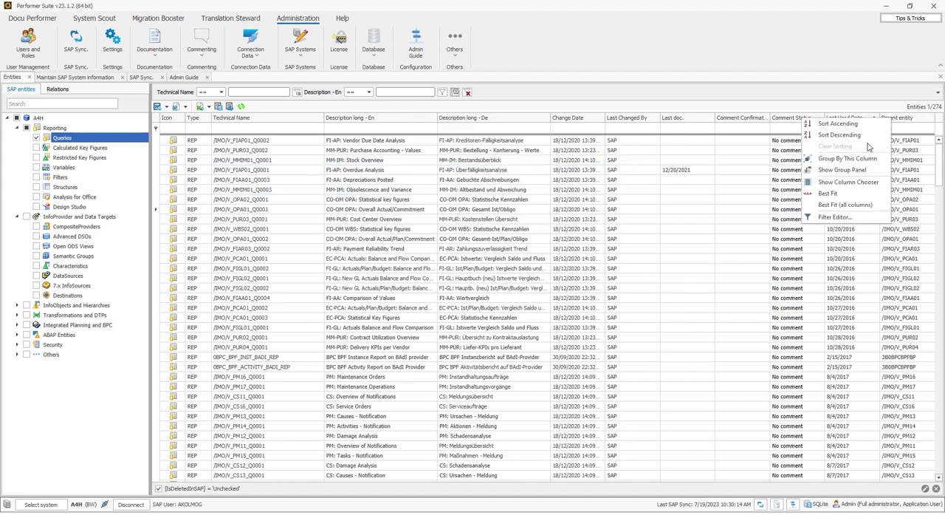
right_click(902, 121)
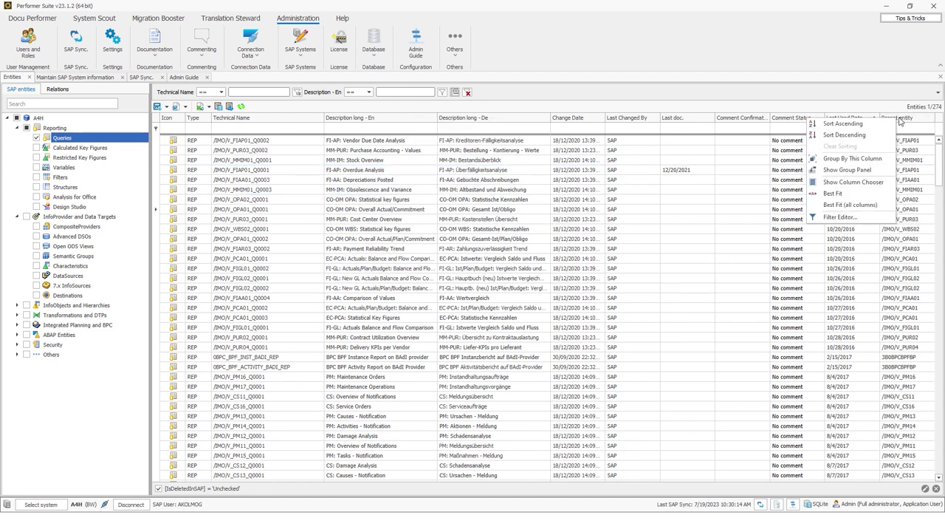
left_click(834, 160)
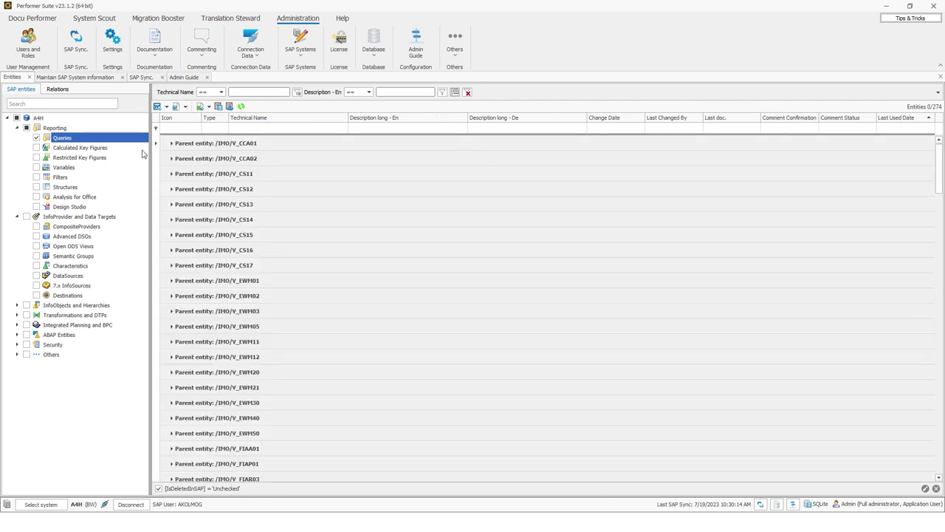
- Expand the /IMO/V_OPA01 group to its two queries and show the group panel
scroll(222, 317, "down", 6)
left_click(172, 357)
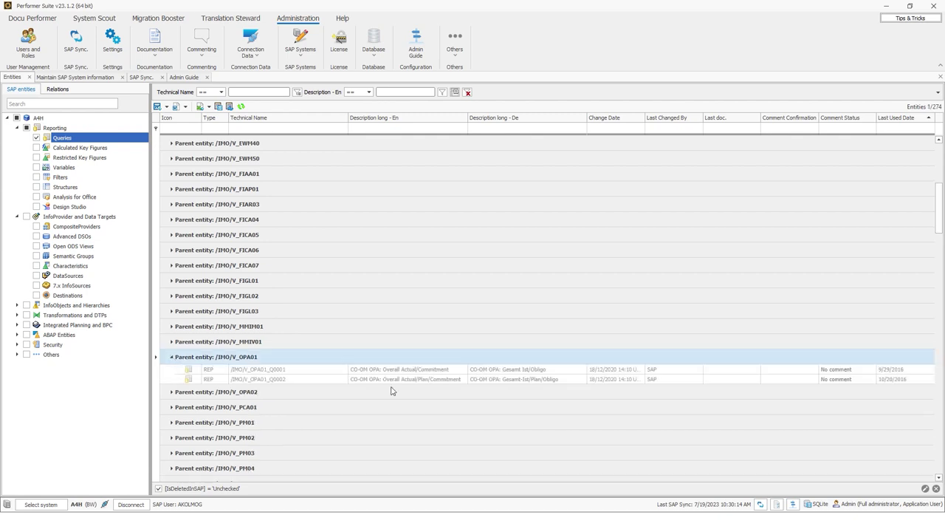
left_click(370, 370)
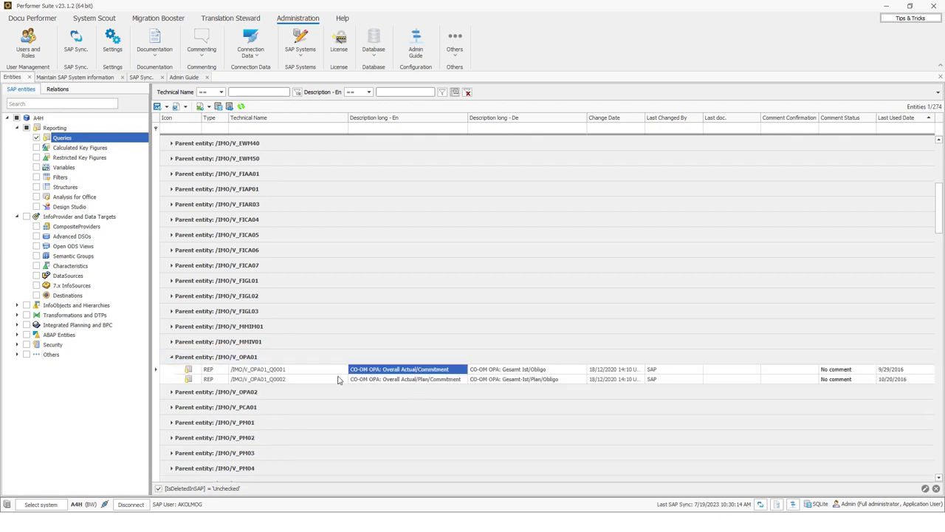
left_click(386, 381)
left_click(375, 373)
right_click(292, 120)
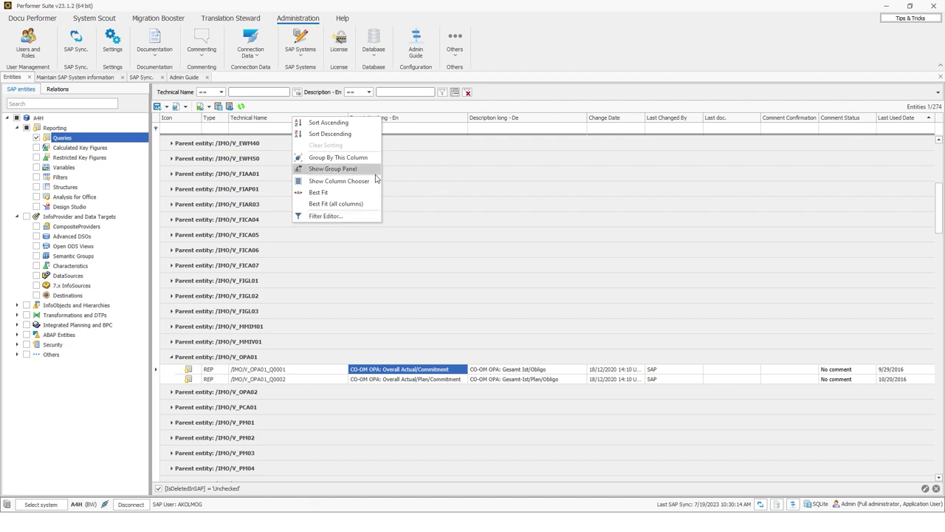
left_click(313, 170)
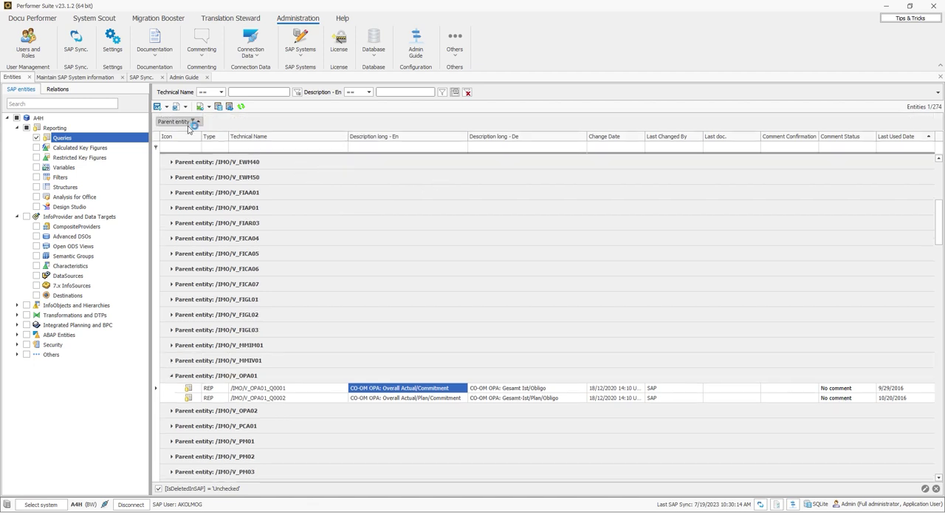
- Ungroup the Parent entity chip in the group panel to restore the flat 274-query list
right_click(170, 123)
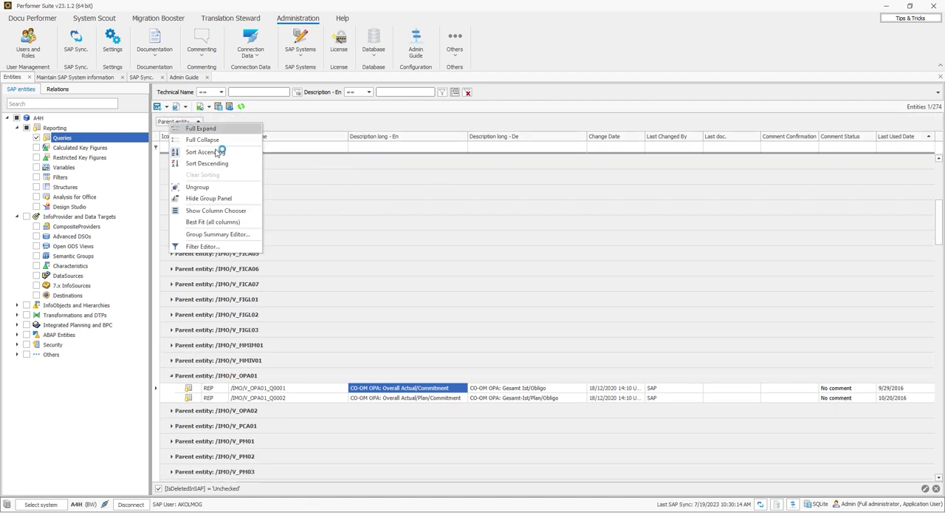
left_click(229, 189)
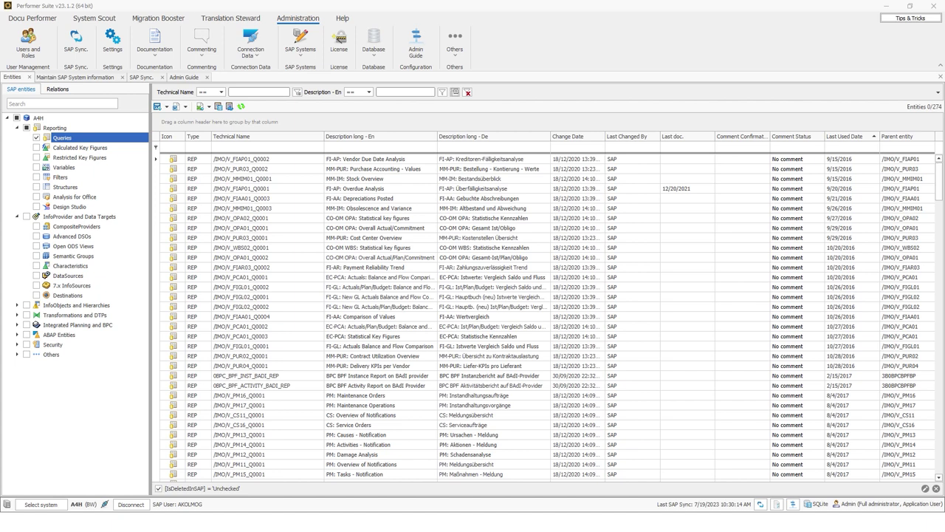
- Filter Technical Name by Zpurv01*00 and English description by *MM*, leaving four queries
left_click(254, 147)
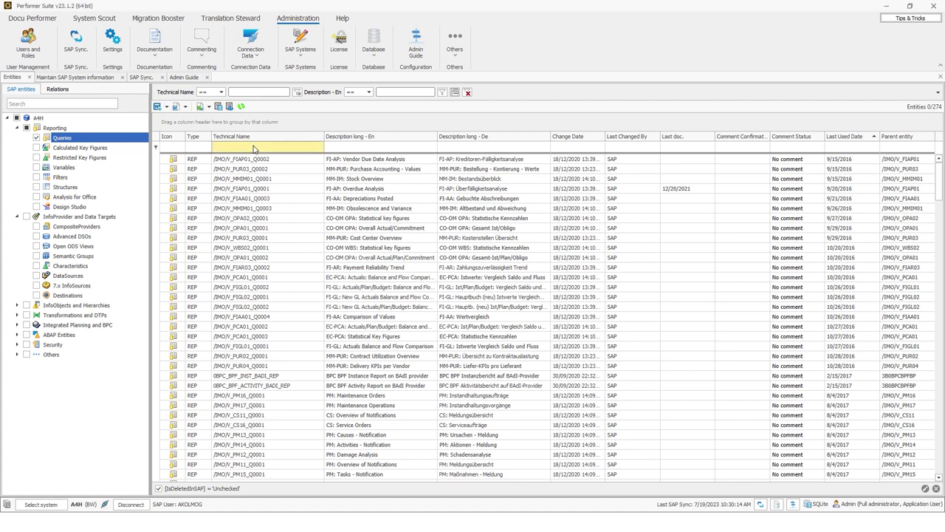
type("Zpurv01")
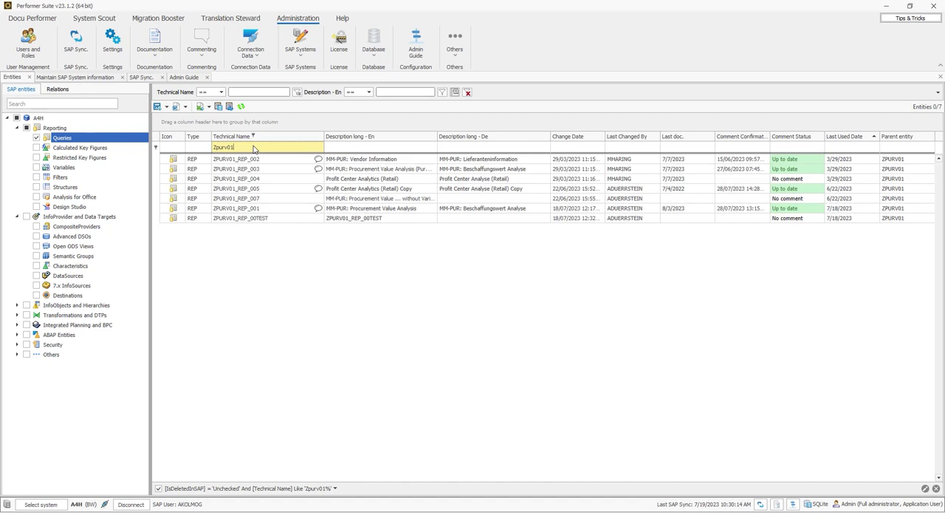
type("*002")
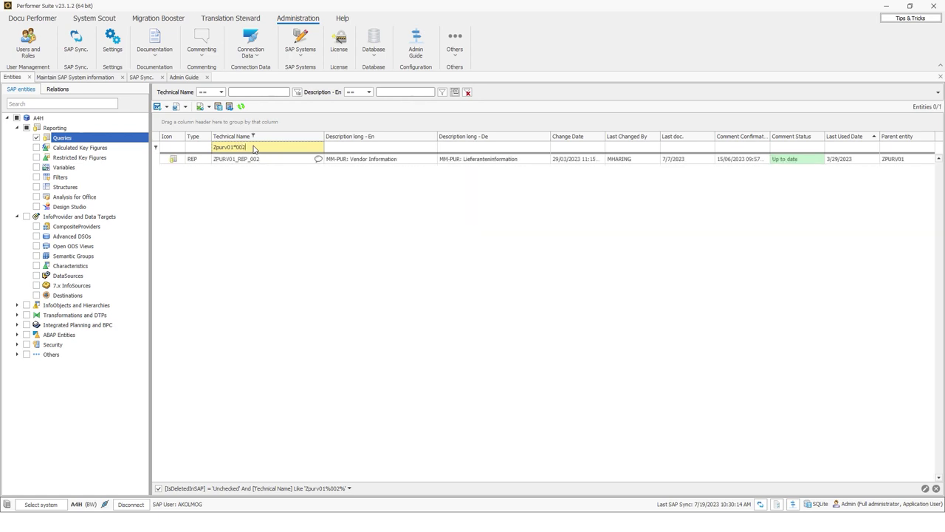
key("BackSpace")
left_click(347, 149)
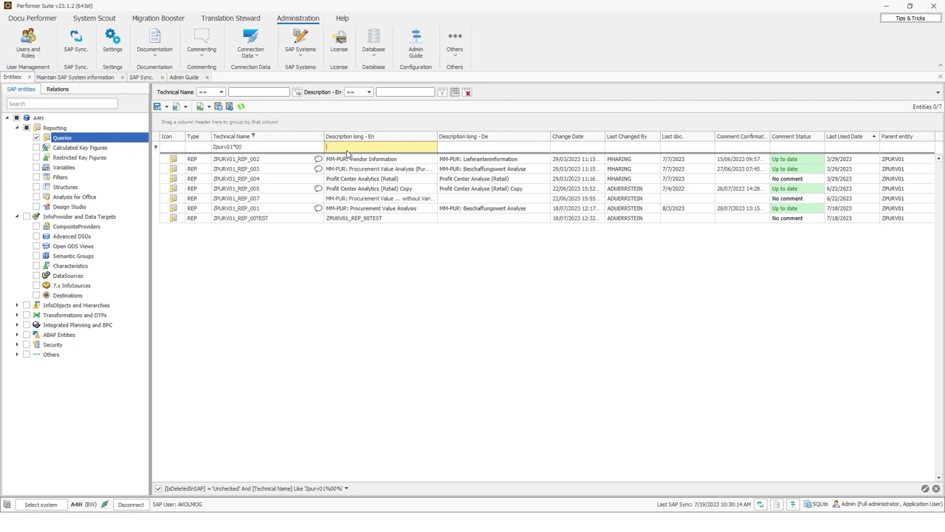
type("*MM*")
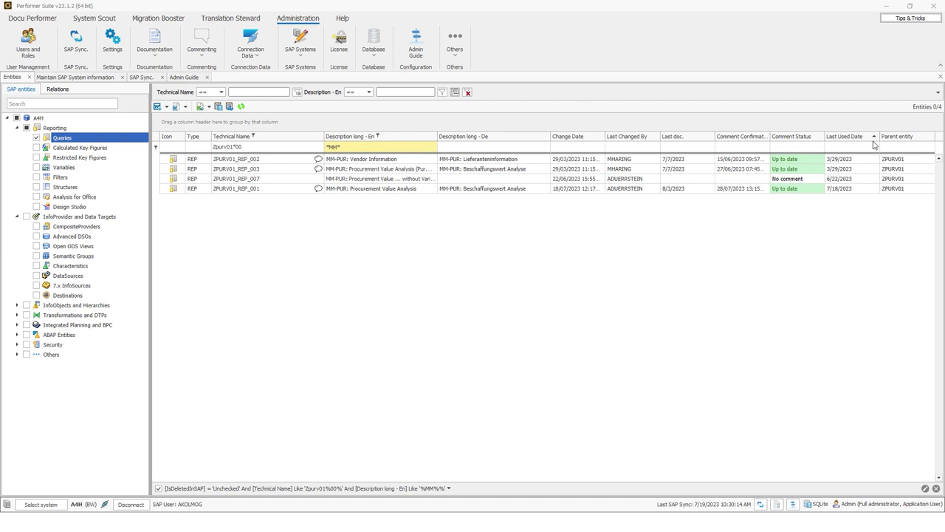
- Open and dismiss the Last Used Date calendar without a date, then remove all filters
left_click(678, 148)
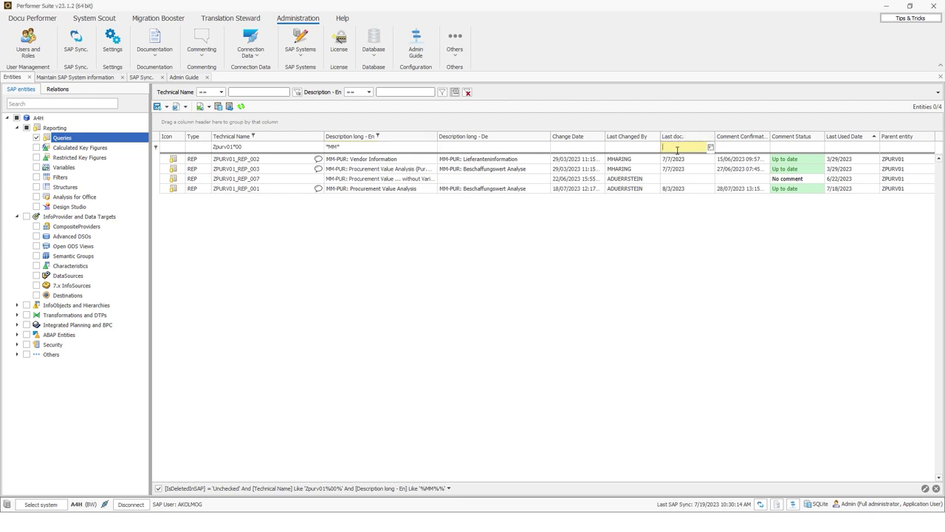
left_click(855, 148)
left_click(875, 148)
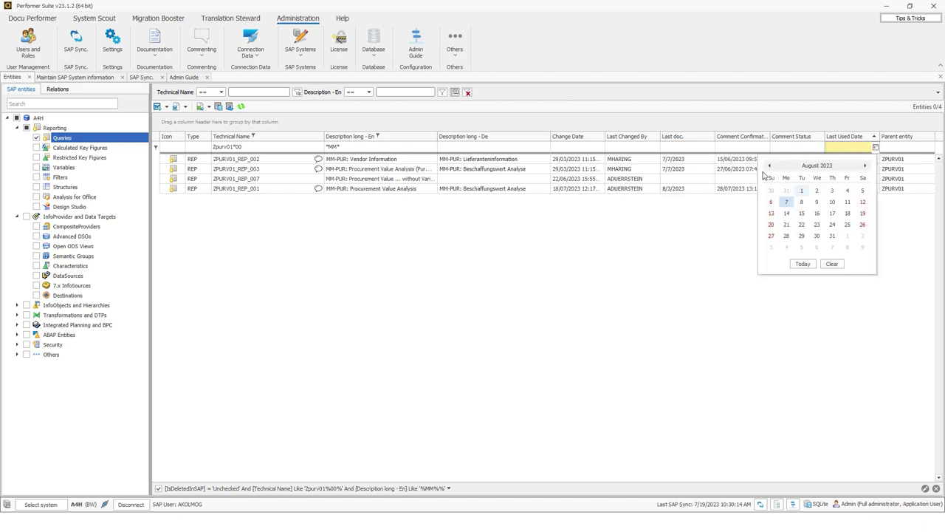
left_click(565, 348)
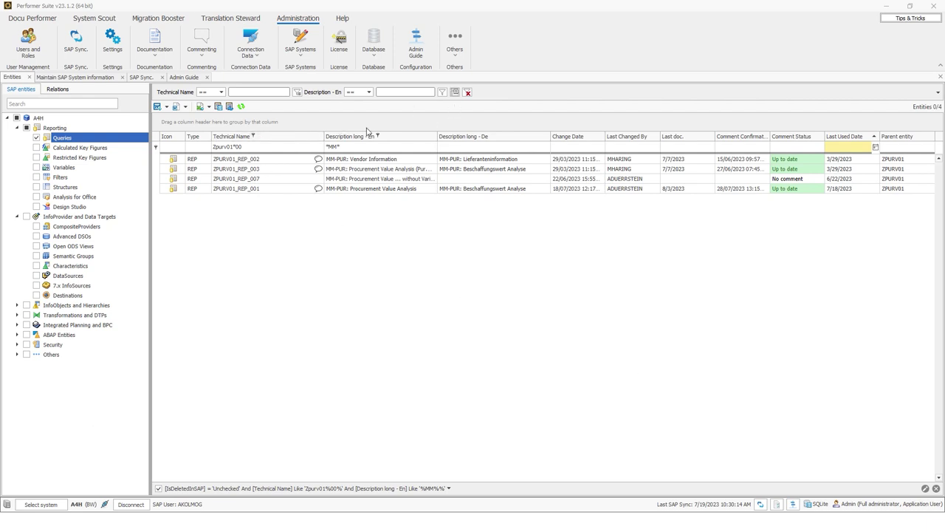
left_click(468, 93)
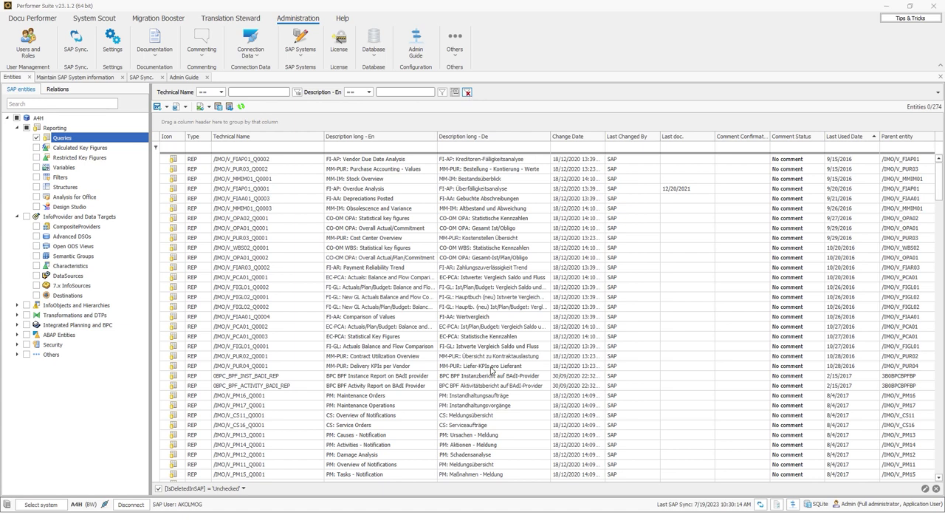
- Set the Technical Name quick filter to exclude ZPUR using the '<>' operator
left_click(247, 91)
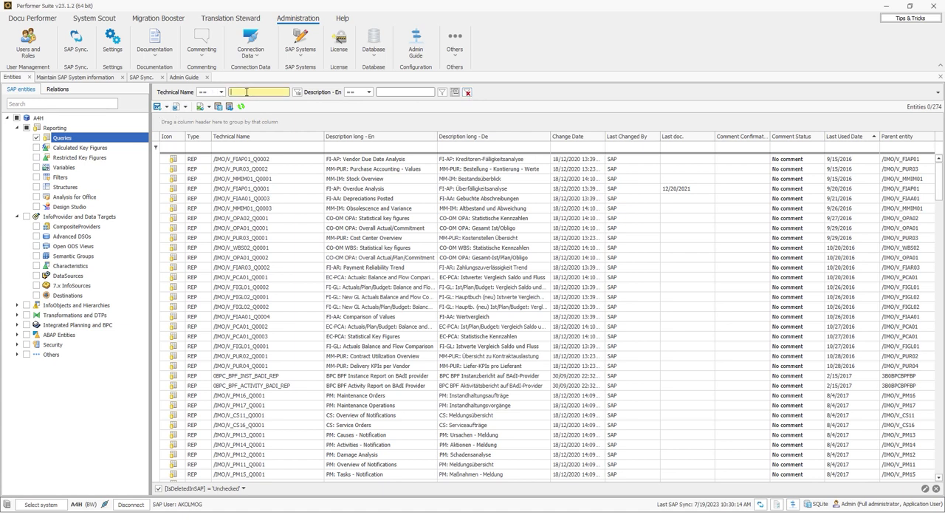
key("Tab")
key("Tab")
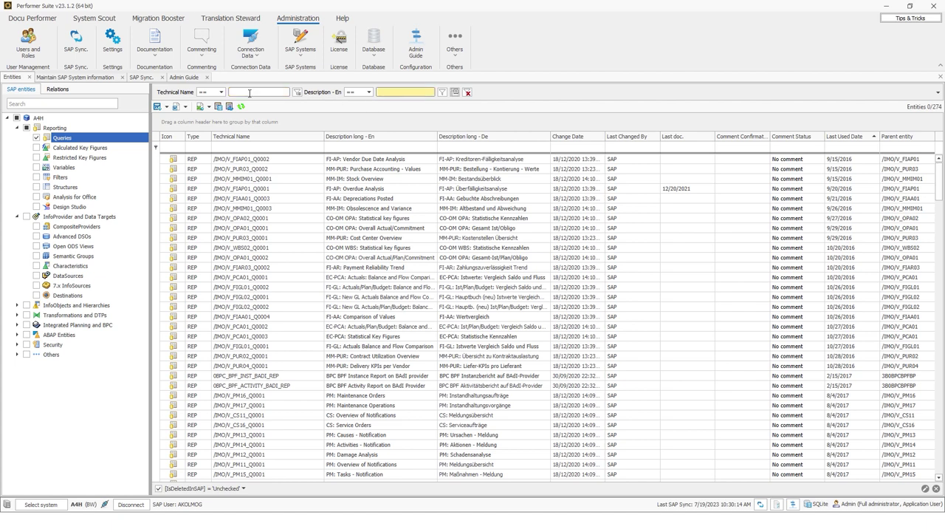
left_click(221, 92)
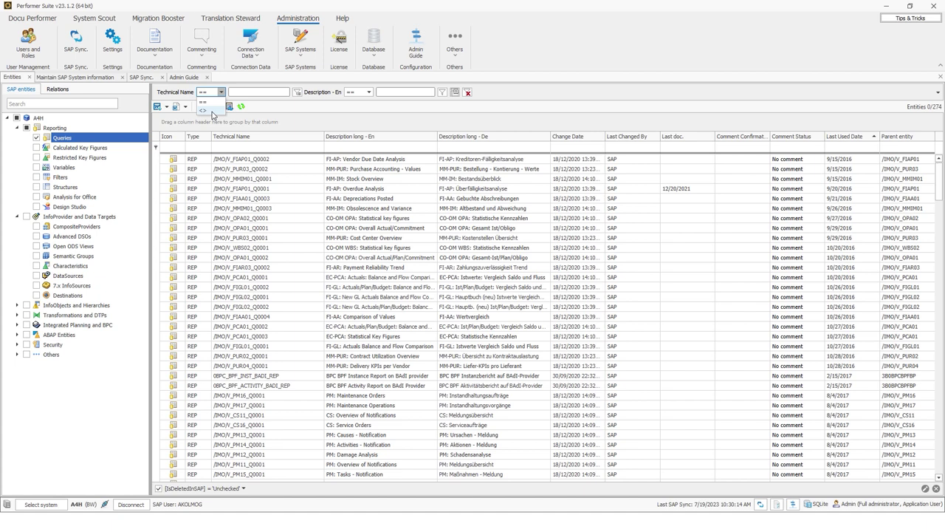
left_click(204, 113)
left_click(260, 93)
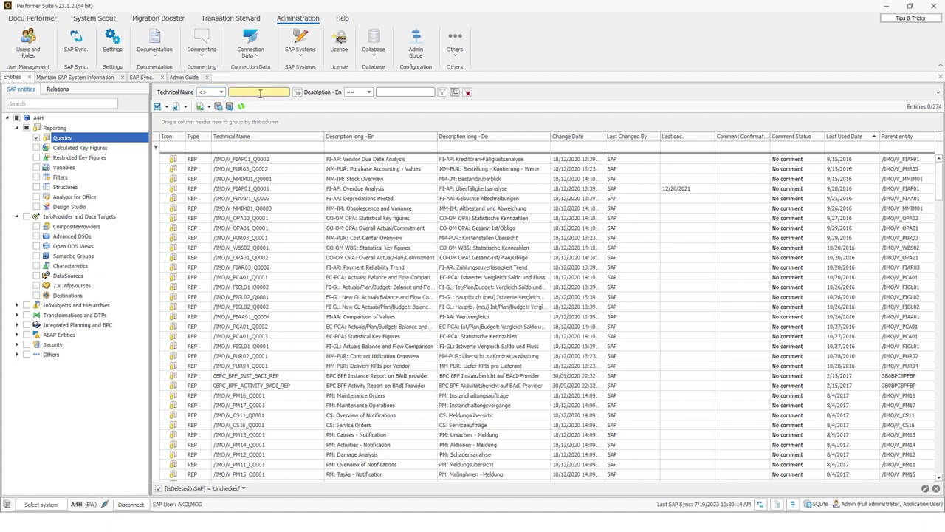
type("ZPUR")
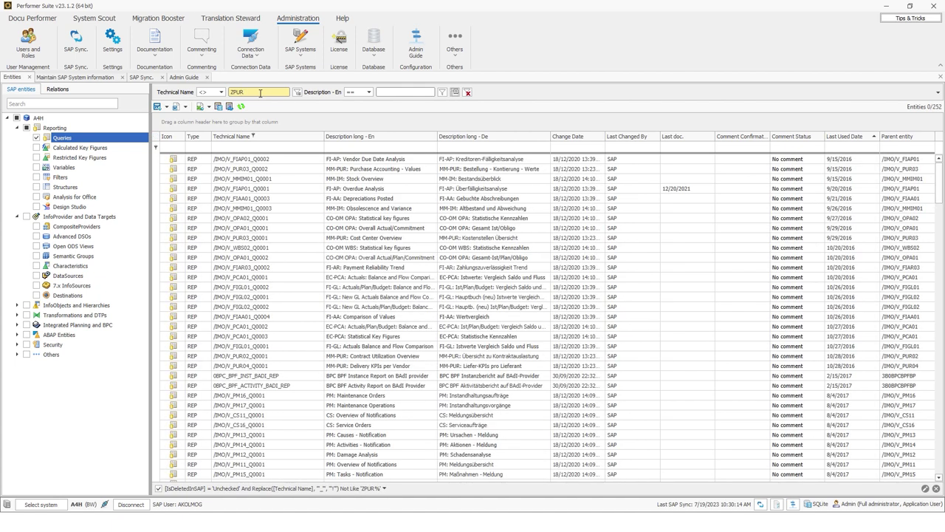
- Clear ZPUR from the Technical Name filter and switch its operator back to '=='
double_click(260, 93)
key("BackSpace")
left_click(212, 94)
left_click(204, 103)
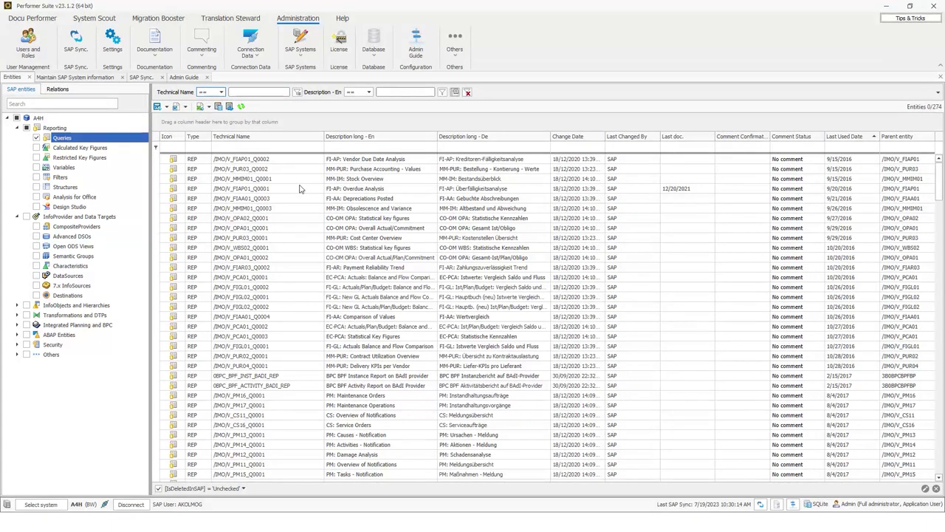
left_click(244, 148)
type("zpur")
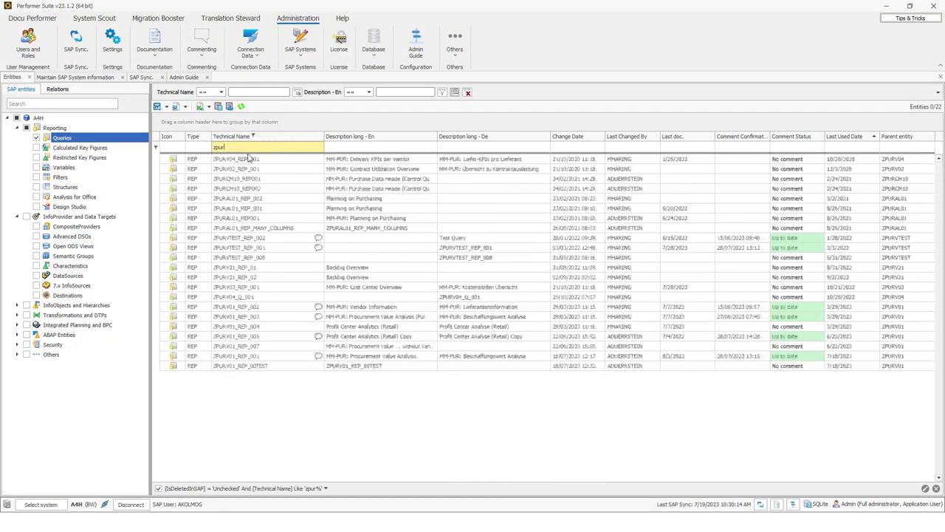
left_click_drag(252, 158, 253, 221)
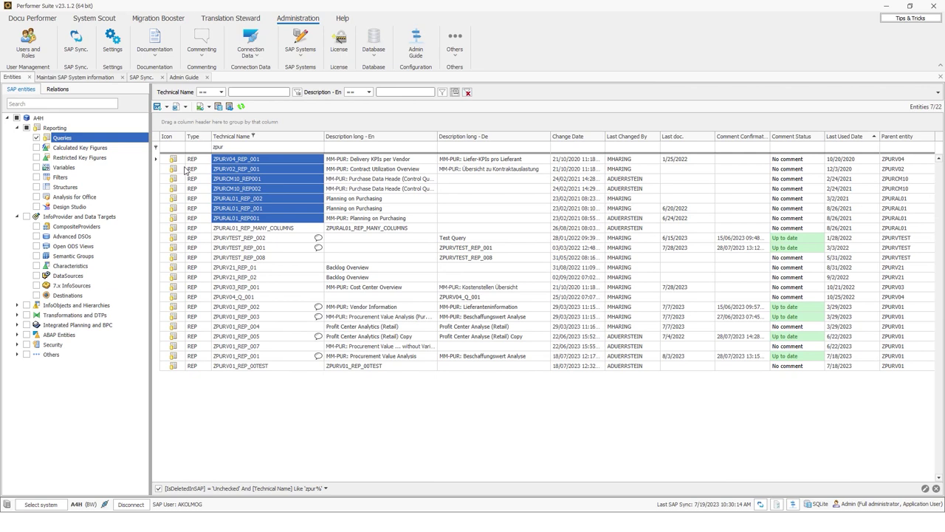
left_click(468, 92)
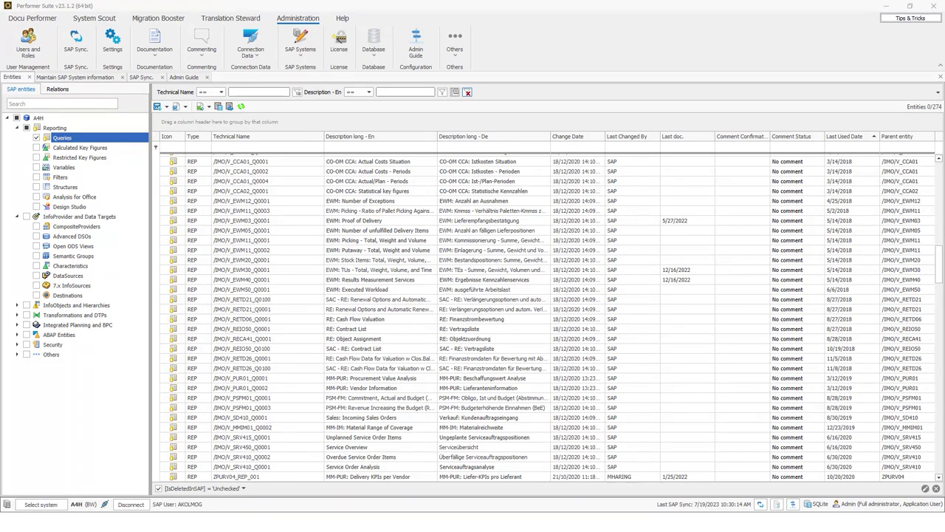
left_click(298, 92)
type("ZPURV04_REP_001 ZPURV02_REP_001 ZPURCM10_REP001 ZPURCM10_REP002 ZPURAL01_REP_002 ZPURAL01_REP_001 ZPURAL01_REP001")
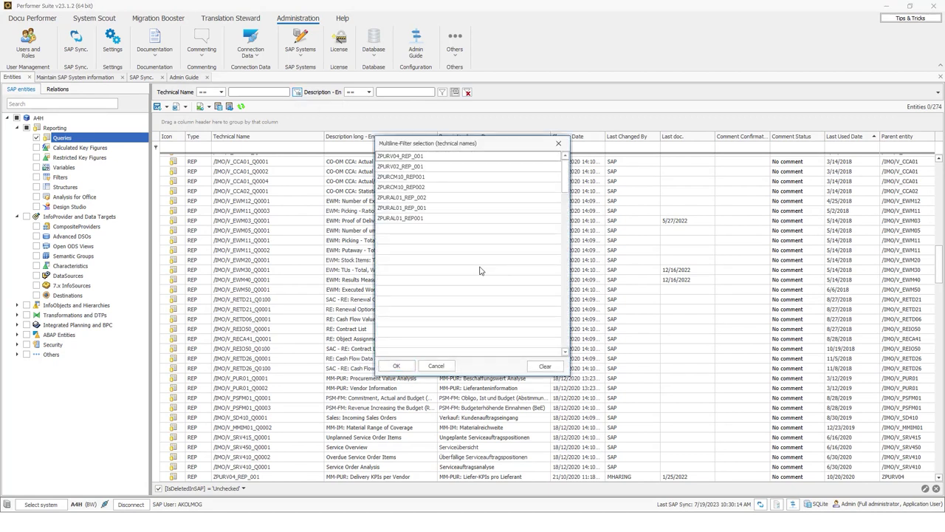
left_click(396, 366)
left_click_drag(265, 163, 261, 220)
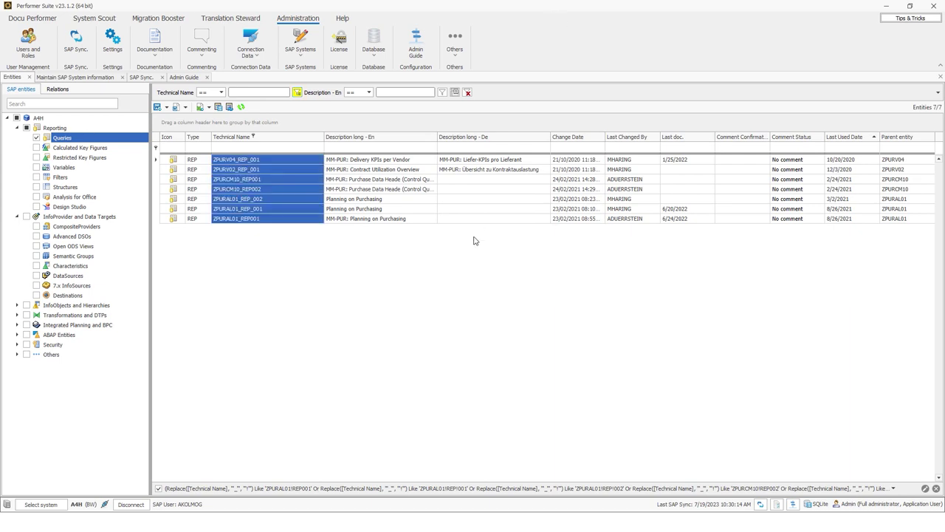
left_click(468, 93)
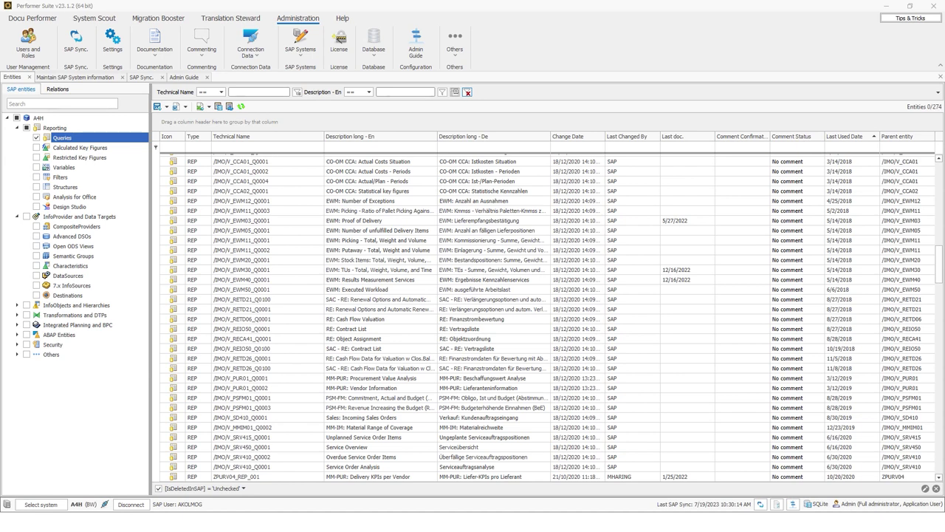
- Open and close the Filter Editor, then uncheck the A4H root so the grid shows 0 entries
left_click(442, 93)
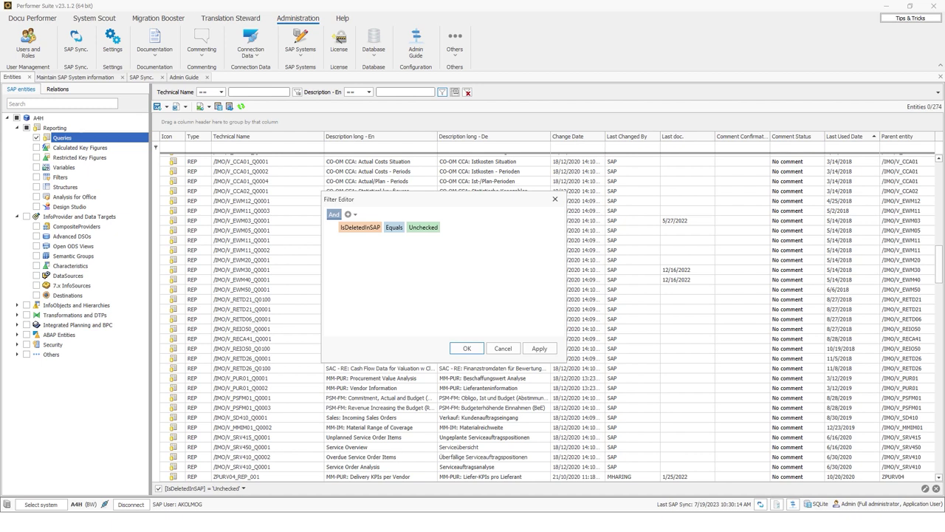
left_click(555, 198)
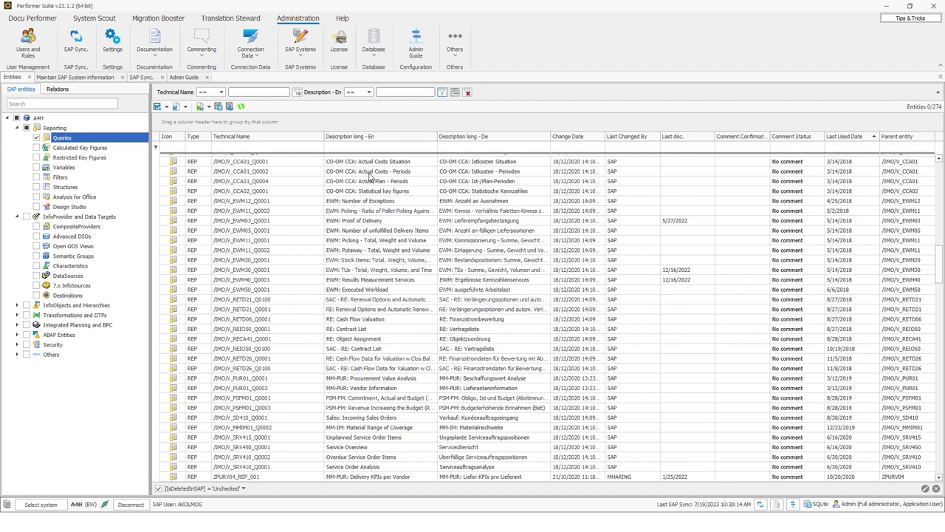
left_click(16, 118)
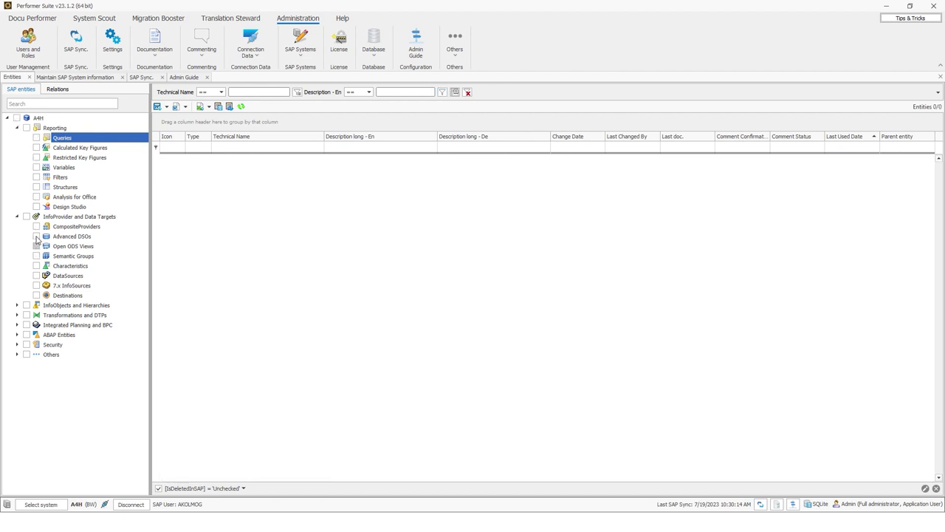
- Show only Advanced DSOs and add a Filter Editor condition: Technical Name starts with z
left_click(73, 238)
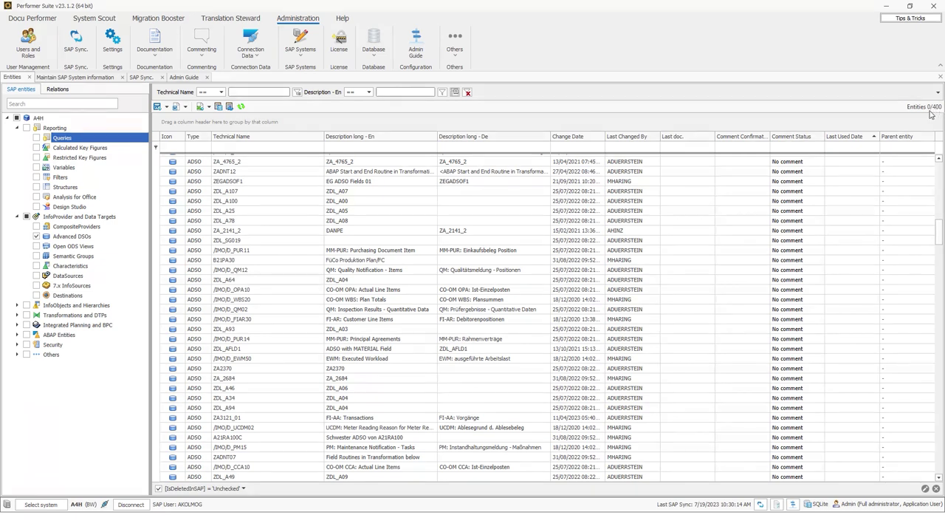
left_click(441, 92)
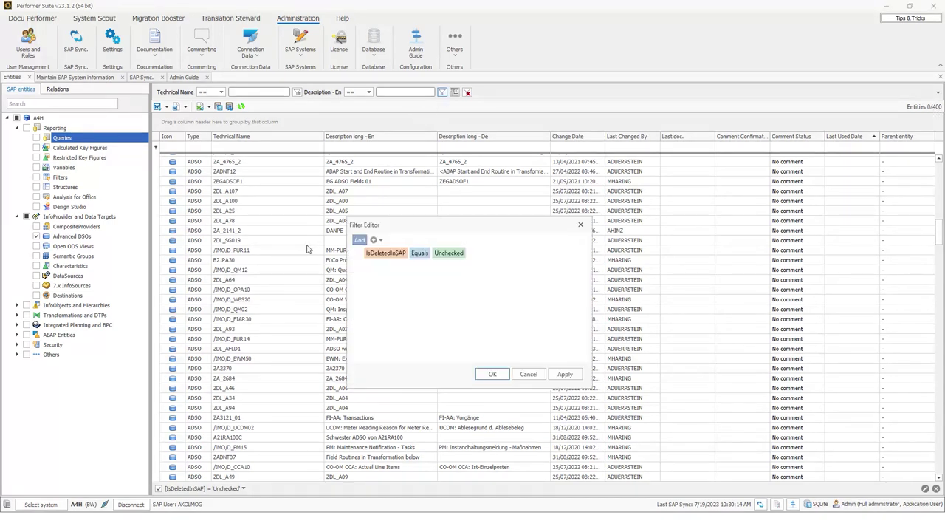
left_click(374, 240)
left_click(380, 244)
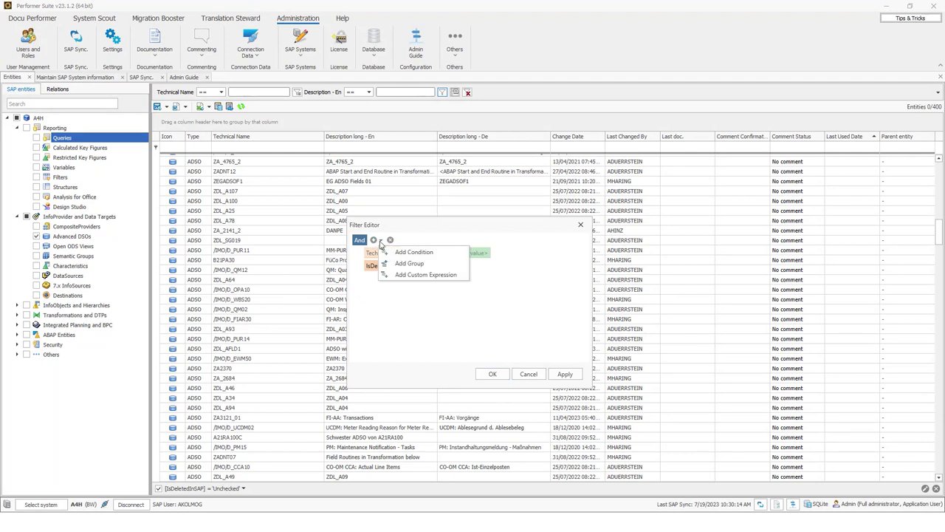
left_click(506, 313)
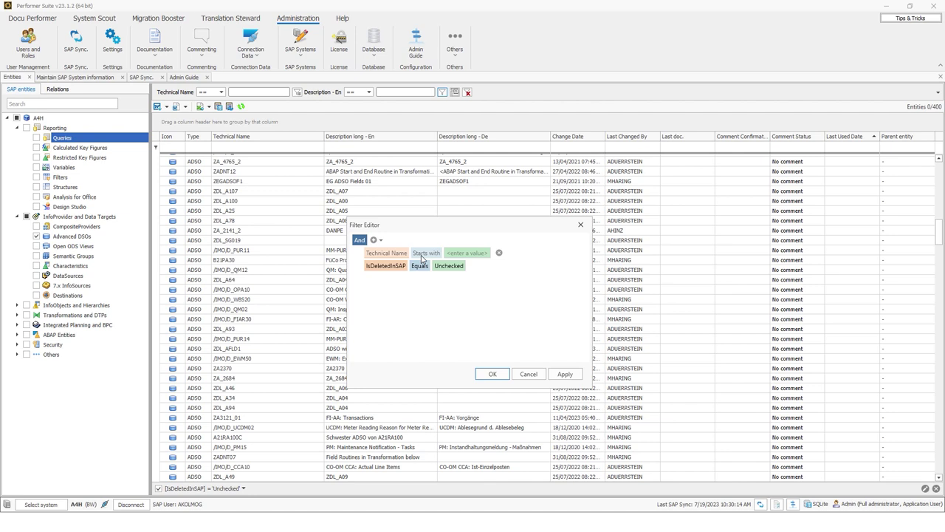
left_click(448, 253)
type("z")
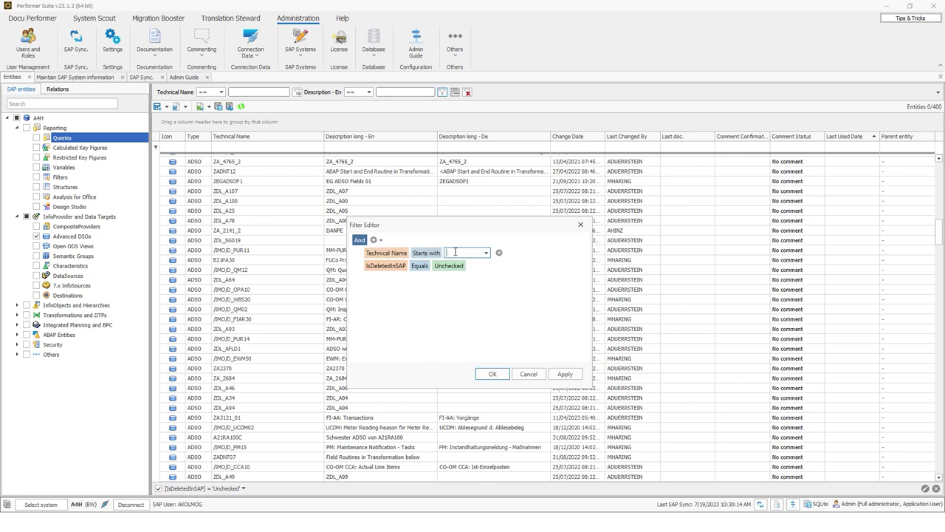
left_click(436, 320)
- Add a second condition: Technical Name does not contain CM
left_click(374, 241)
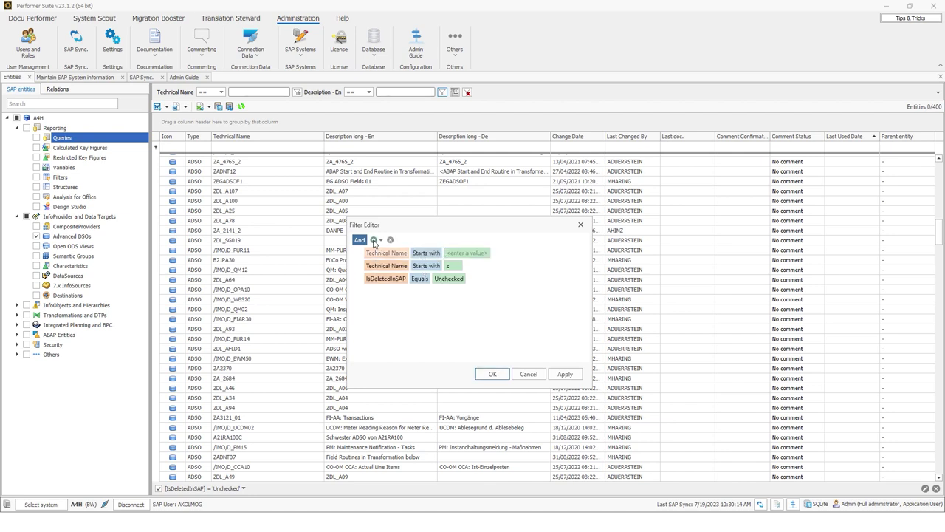
left_click(386, 253)
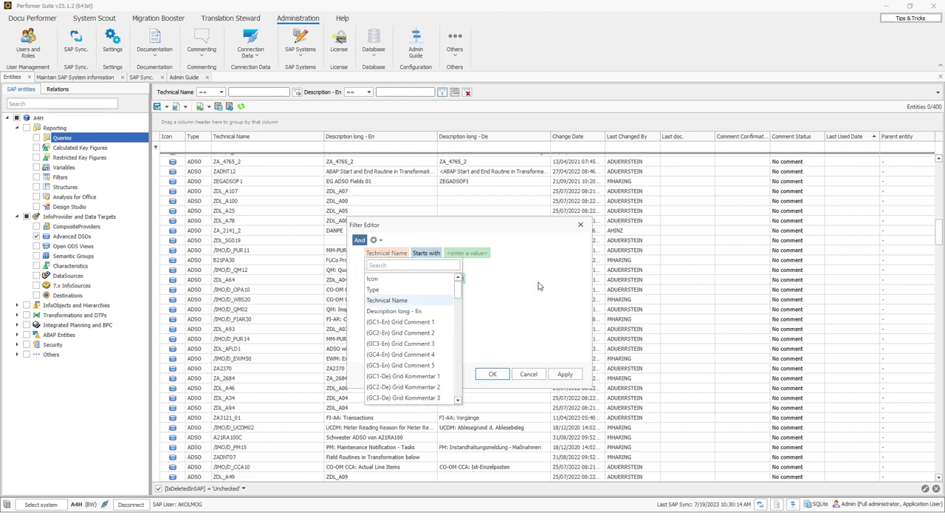
left_click(424, 255)
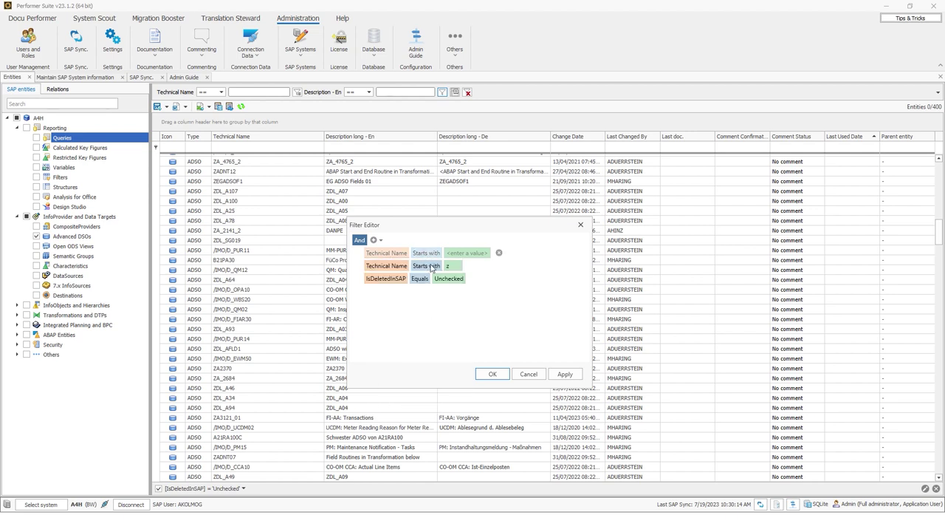
left_click(426, 254)
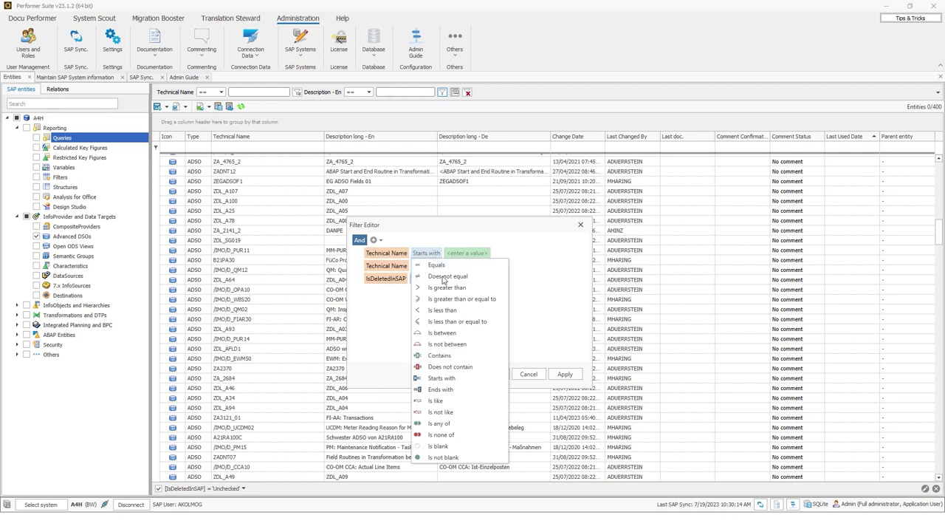
left_click(459, 368)
left_click(479, 253)
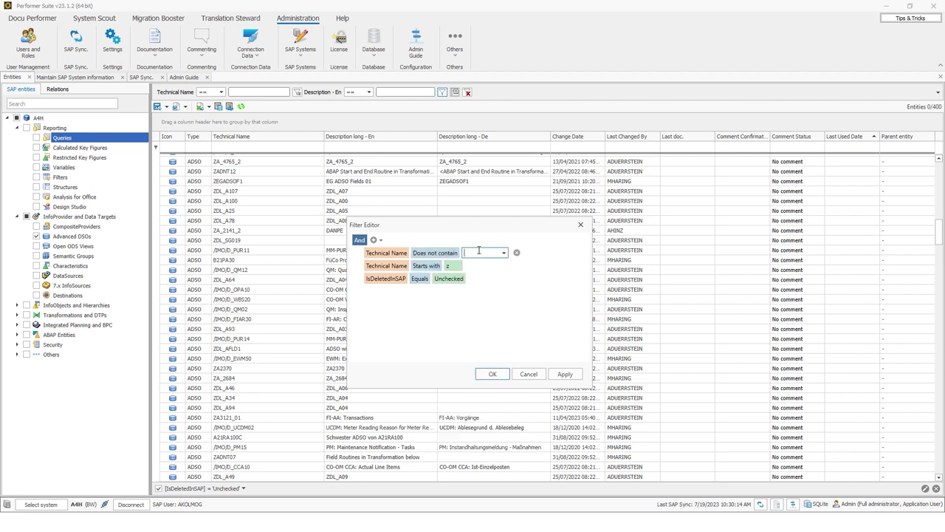
type("CM")
left_click(413, 322)
- Add a Change Date Is Prior This Year condition, then apply and confirm the filter
left_click(375, 240)
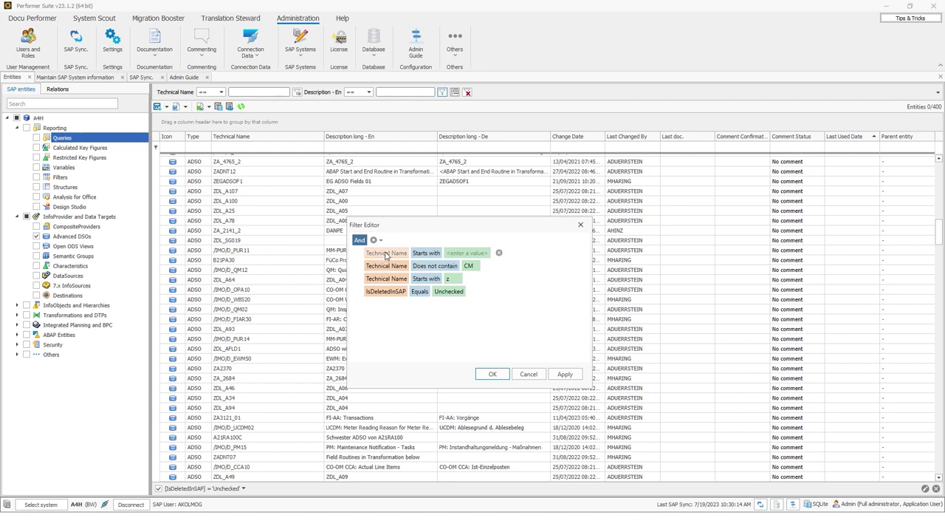
left_click(386, 255)
left_click(387, 264)
type("change")
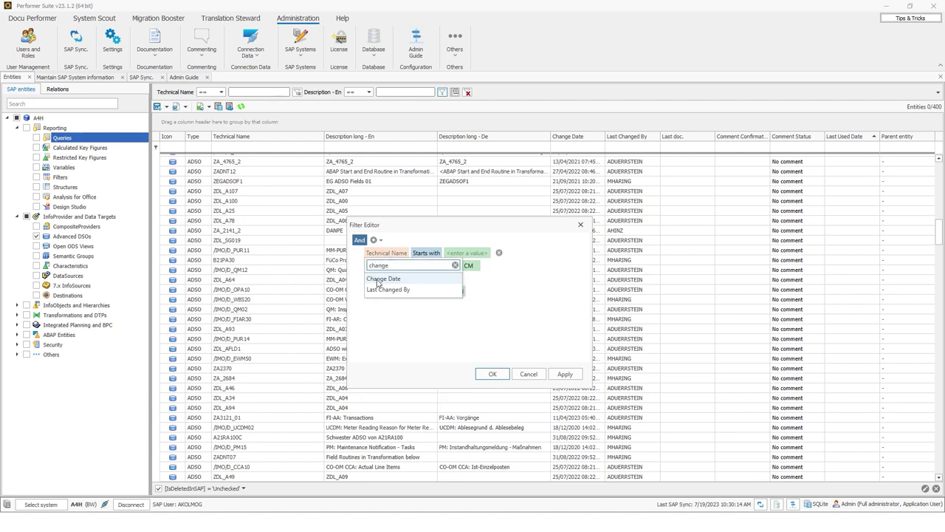
left_click(384, 277)
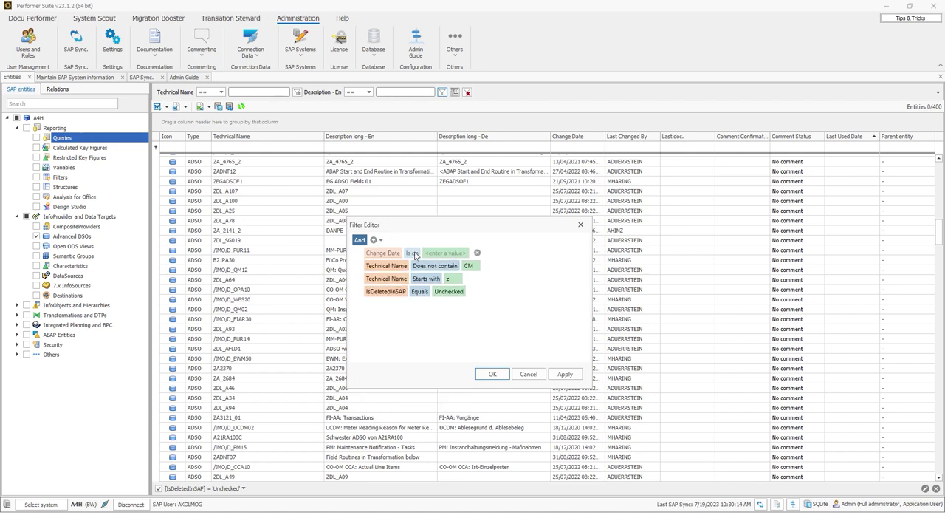
left_click(413, 253)
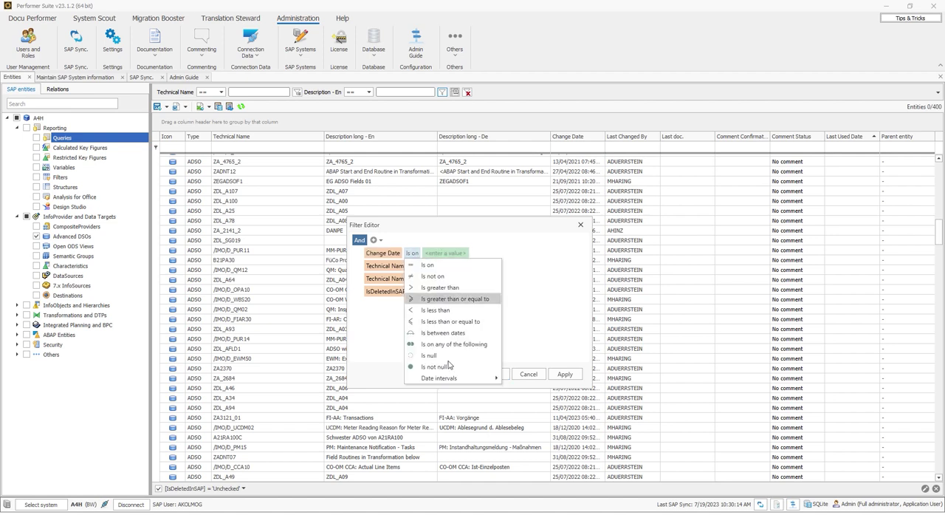
mouse_move(445, 381)
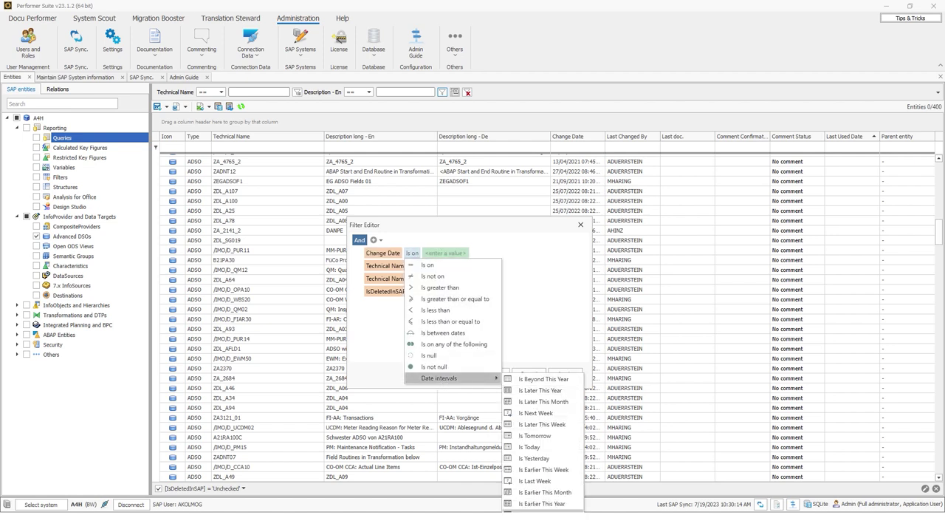
left_click(543, 511)
left_click(565, 373)
left_click(492, 374)
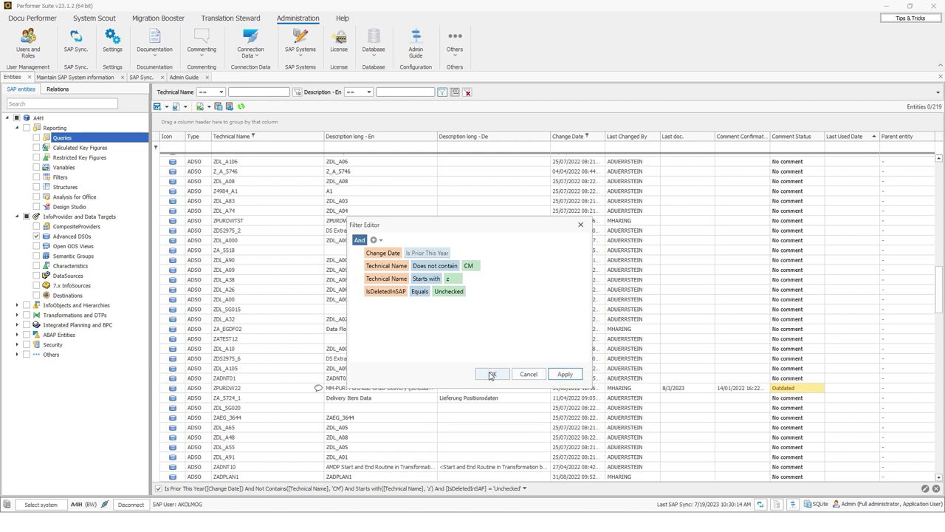
- Scroll the Advanced DSO grid and inspect Change Date cells and the ZDL_A54 entry
left_click_drag(937, 295, 932, 139)
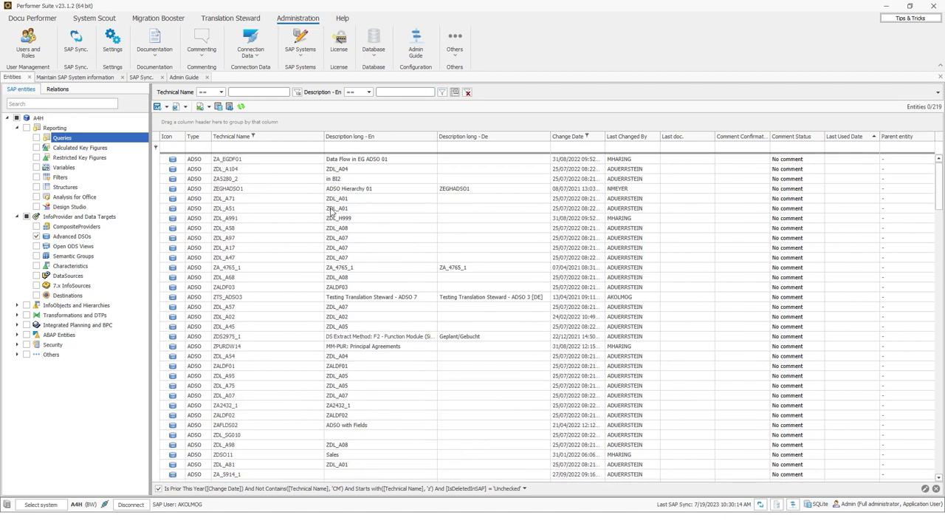
scroll(225, 189, "down", 6)
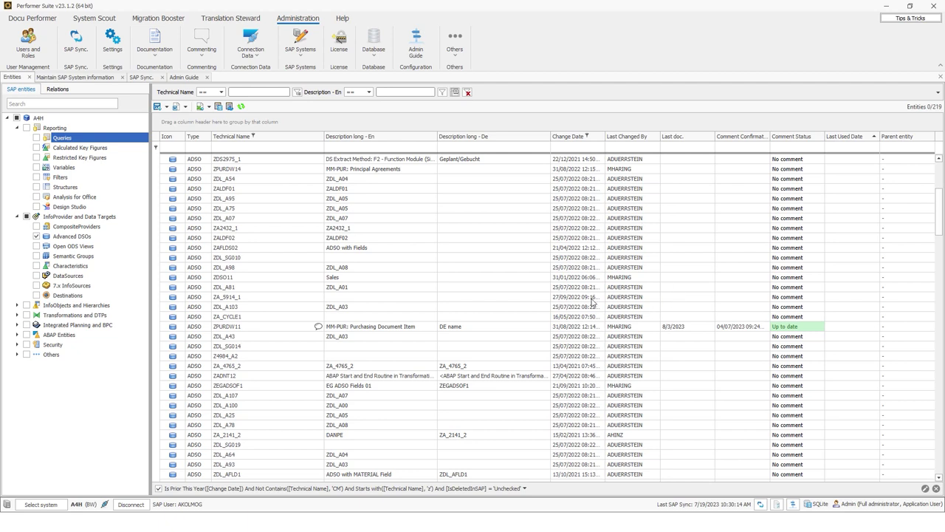
left_click_drag(569, 160, 561, 455)
left_click(562, 454)
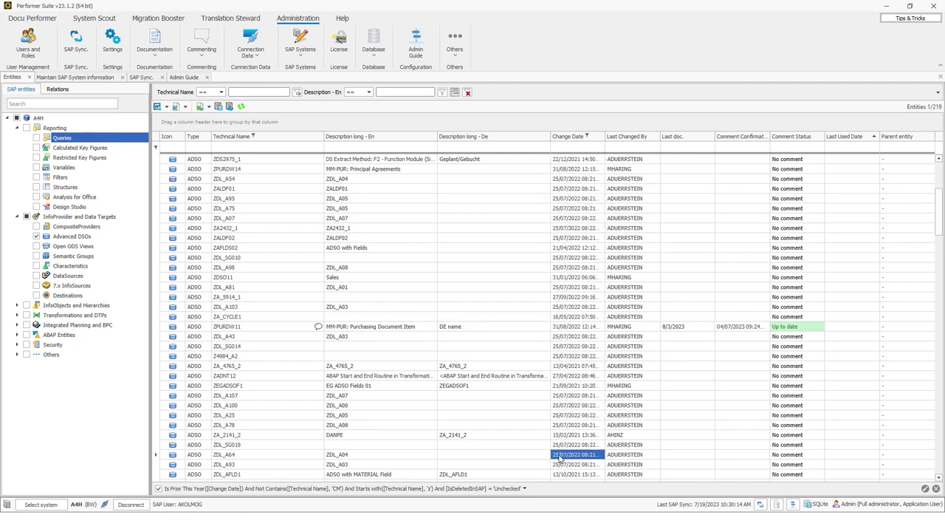
left_click(231, 181)
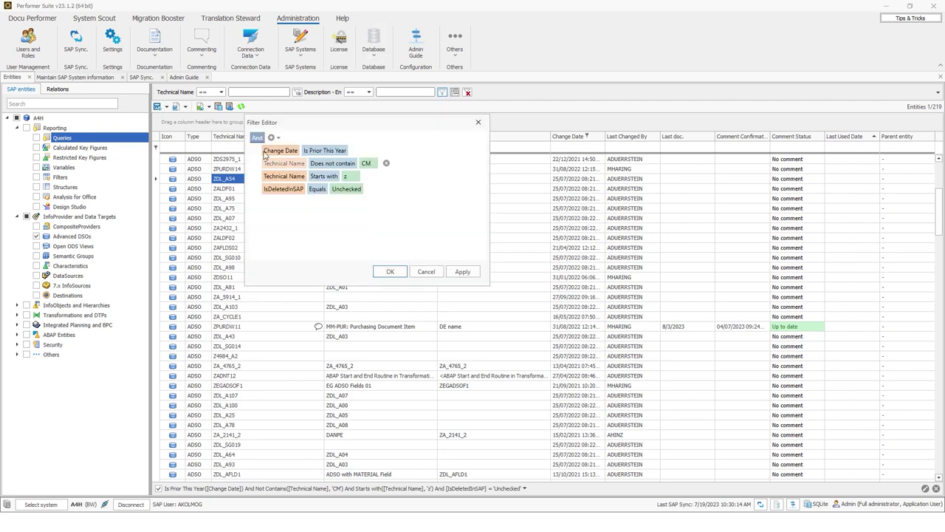
- Close the Filter Editor unchanged and clear the change-date and technical-name conditions from the filter bar
left_click(280, 139)
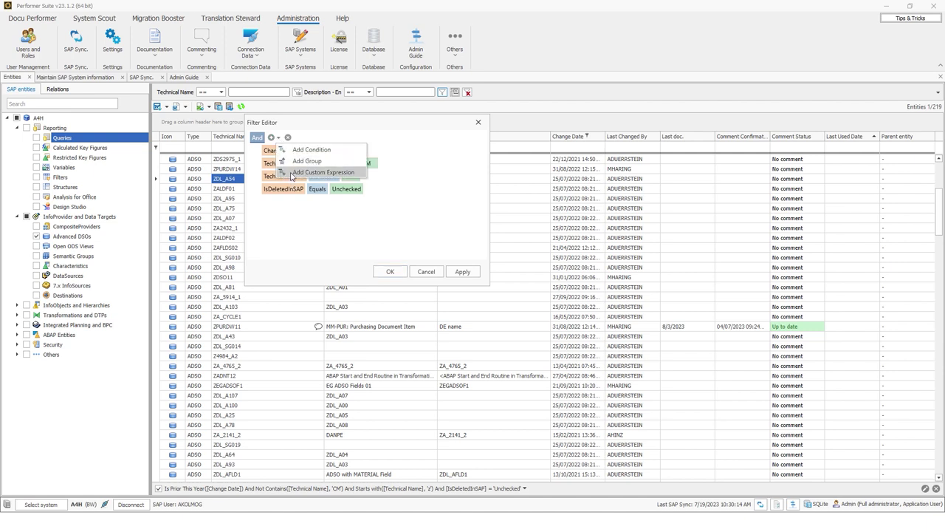
left_click(478, 122)
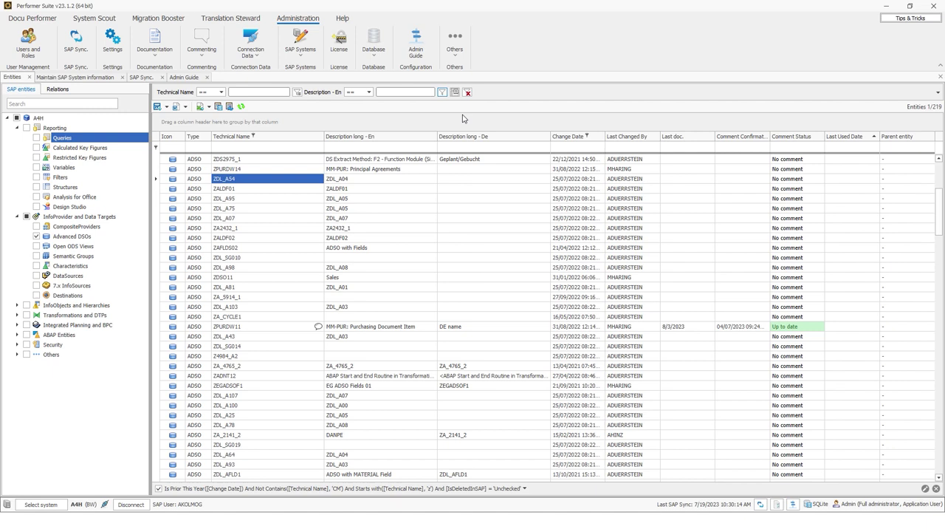
left_click(467, 93)
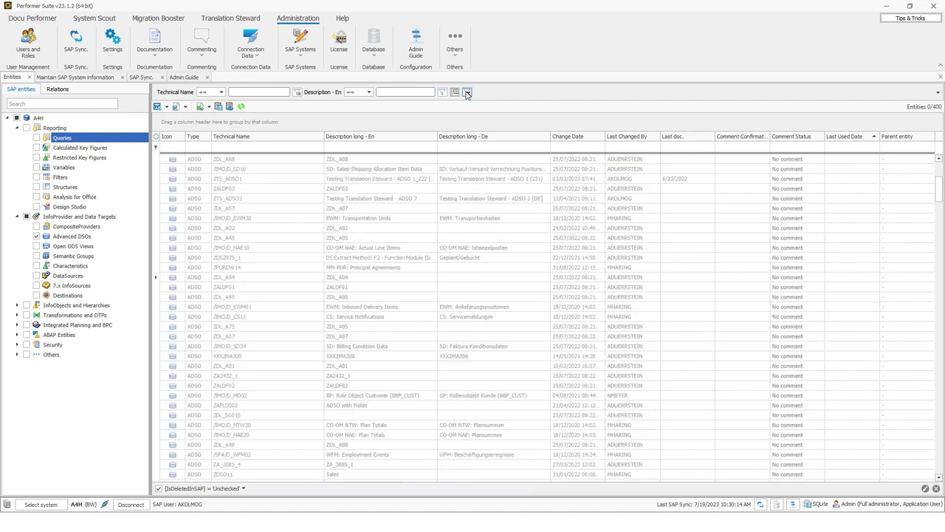
- List the 274 queries instead of Advanced DSOs in the entity grid, then bring up Settings
left_click(36, 137)
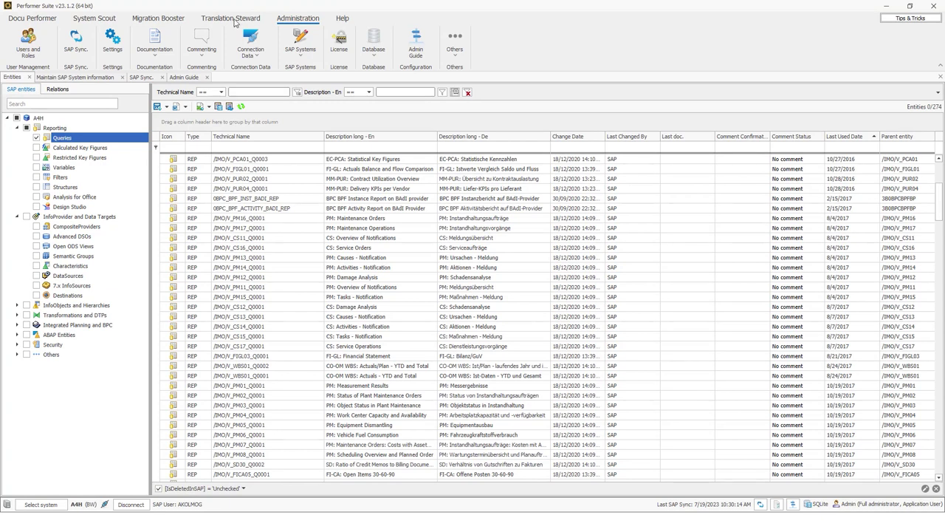
left_click(112, 41)
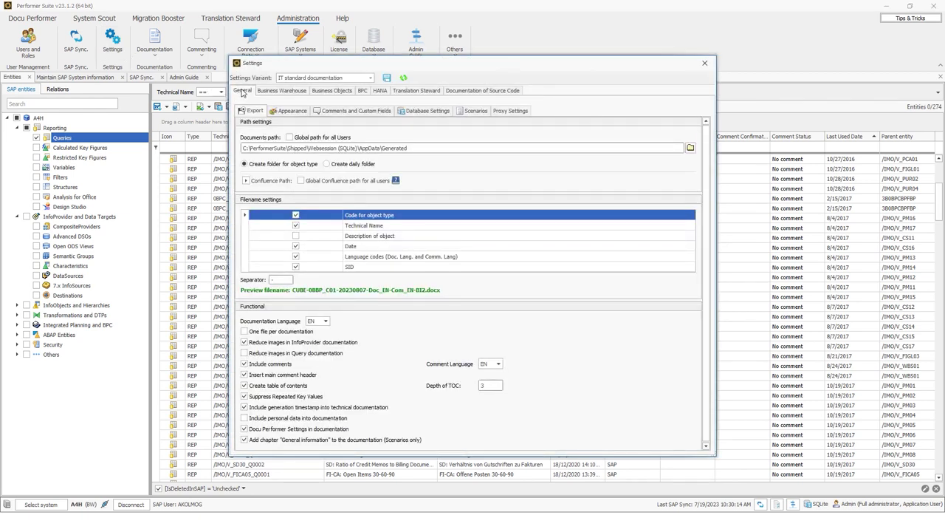
- Rename the first English grid comment field from Short text 1 to 'Responsibility' and save
left_click(334, 114)
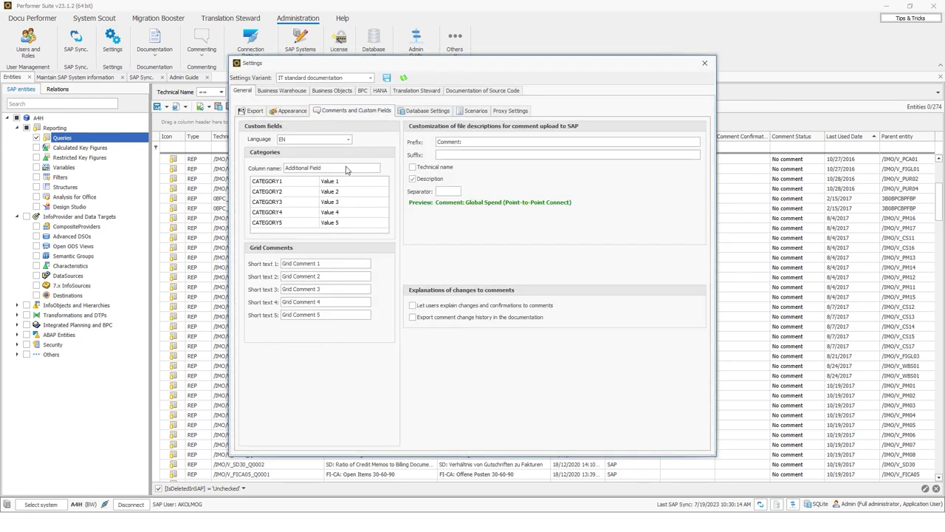
left_click(298, 263)
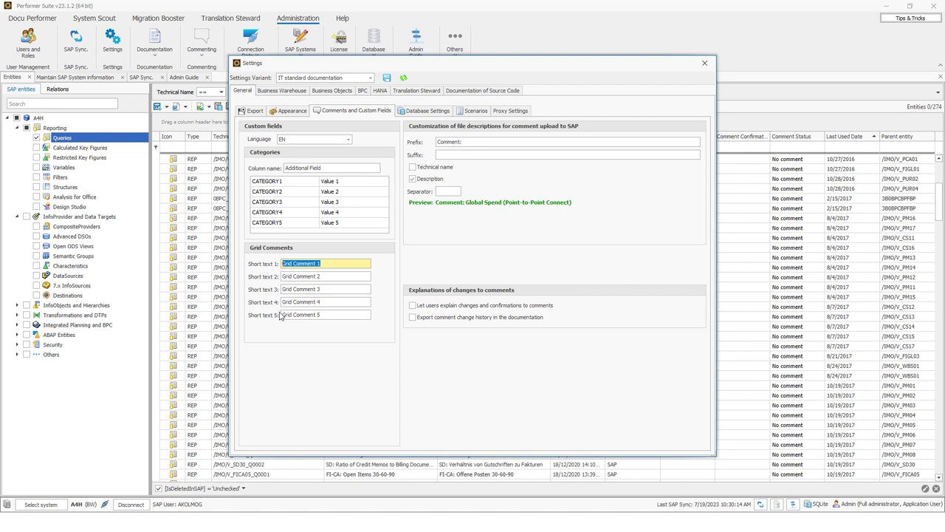
left_click(348, 140)
left_click(301, 145)
left_click(301, 142)
left_click(299, 157)
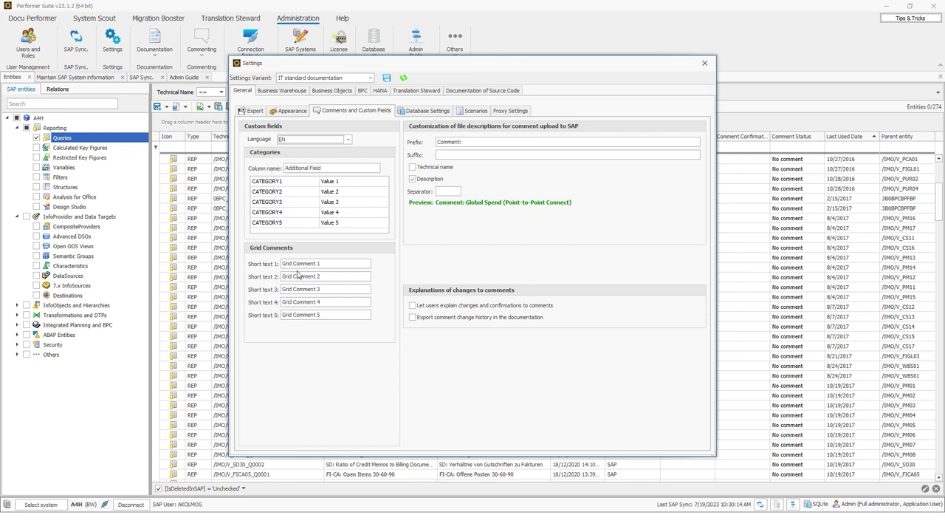
left_click(325, 264)
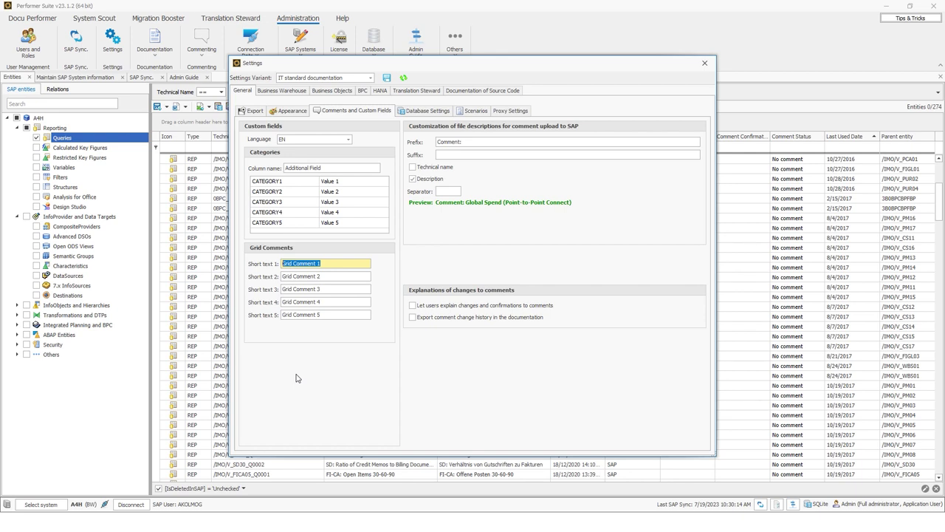
type("Responsibilit")
key("ctrl+a")
left_click(387, 77)
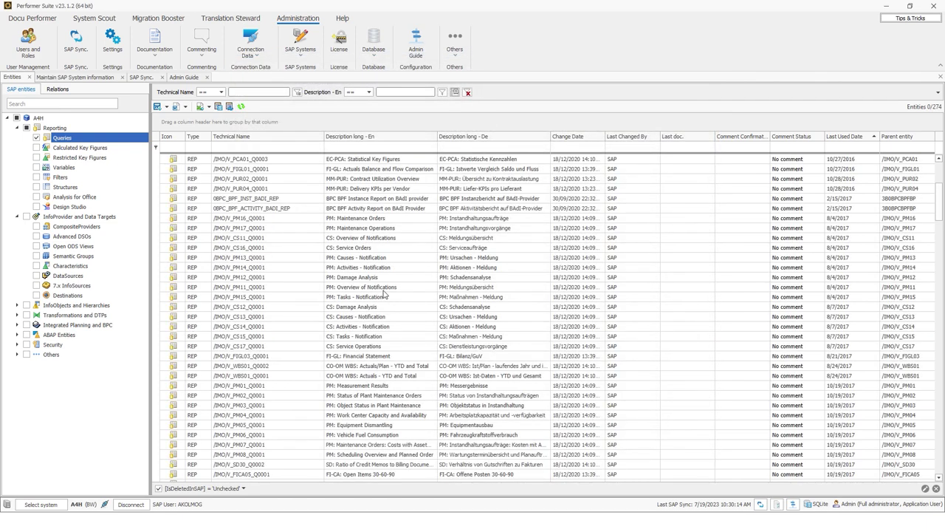
- Add the '(GC1-En) Responsibility' custom data column to the query grid from the column chooser
right_click(413, 142)
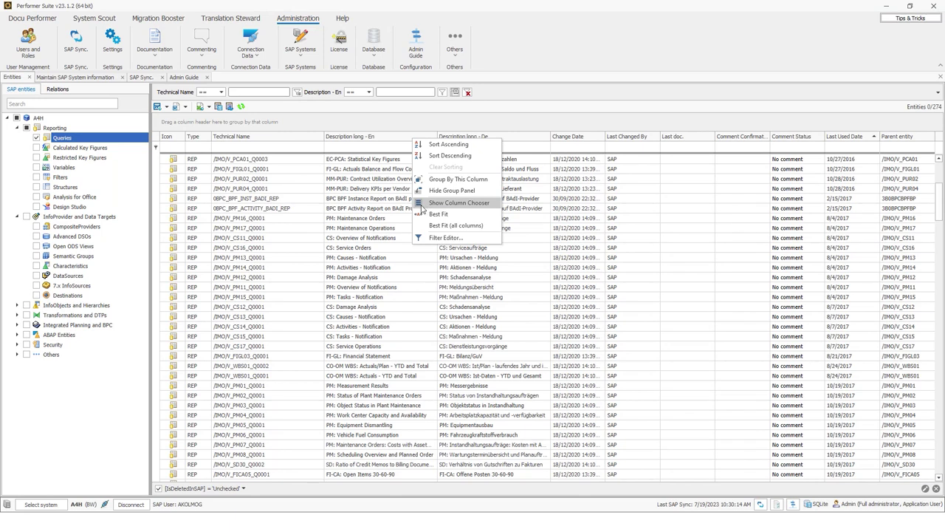
left_click(457, 206)
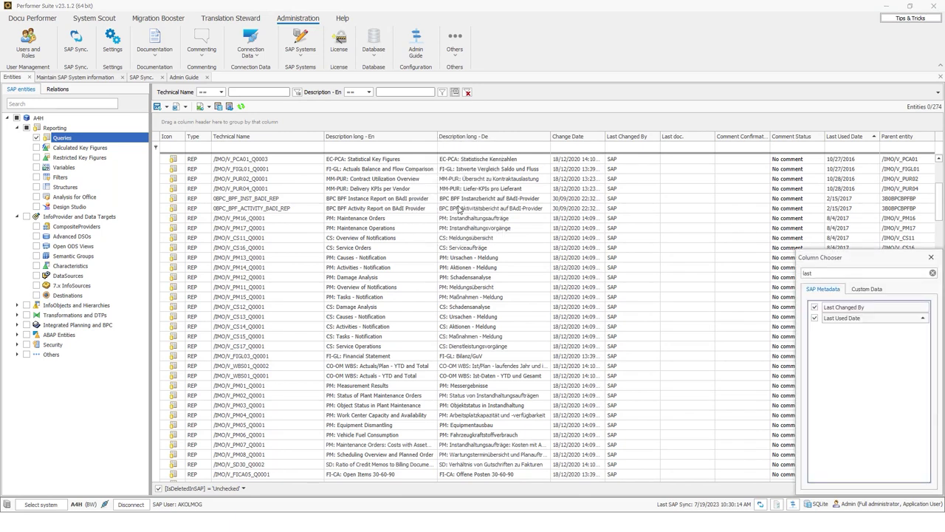
left_click(825, 273)
key("BackSpace")
key("BackSpace")
key("BackSpace")
key("BackSpace")
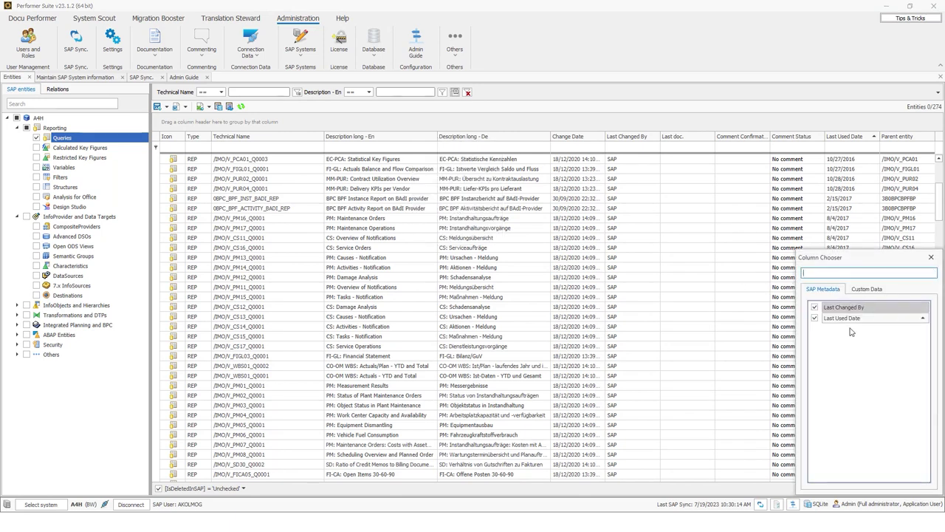
left_click(864, 289)
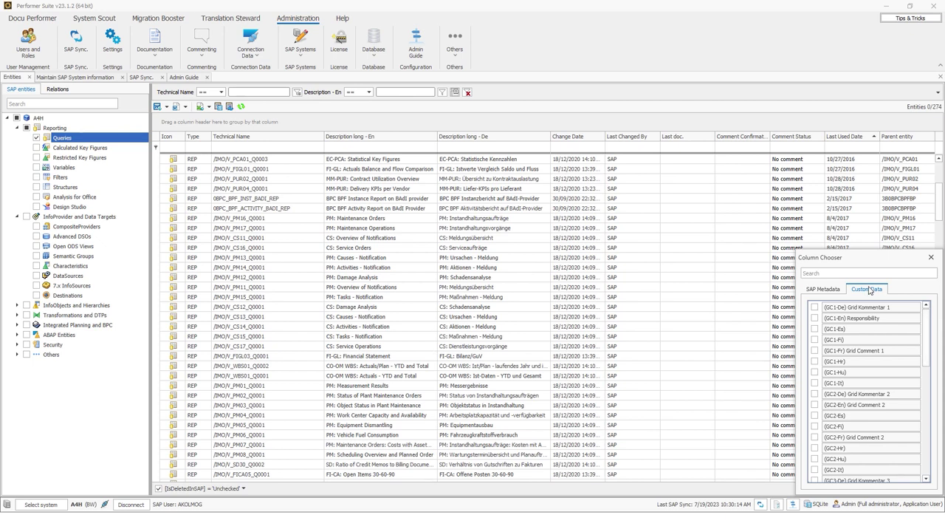
left_click(842, 274)
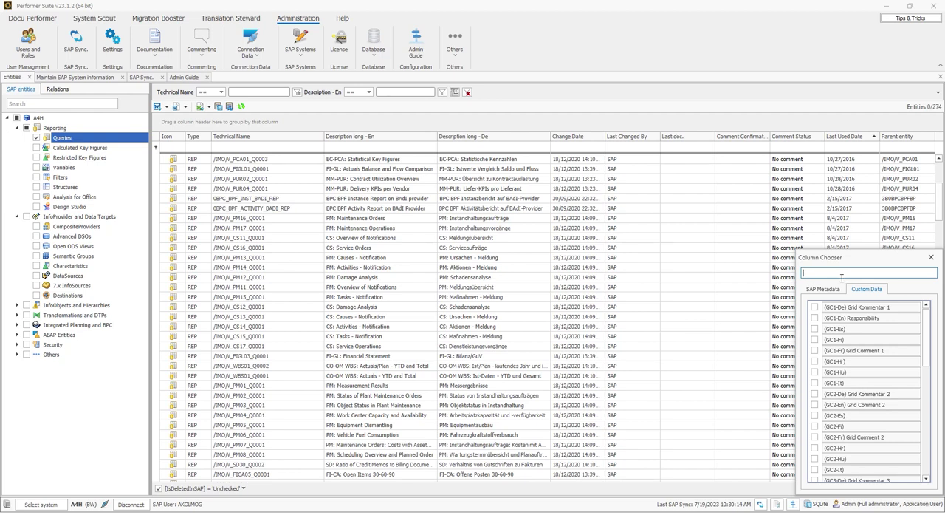
left_click(815, 317)
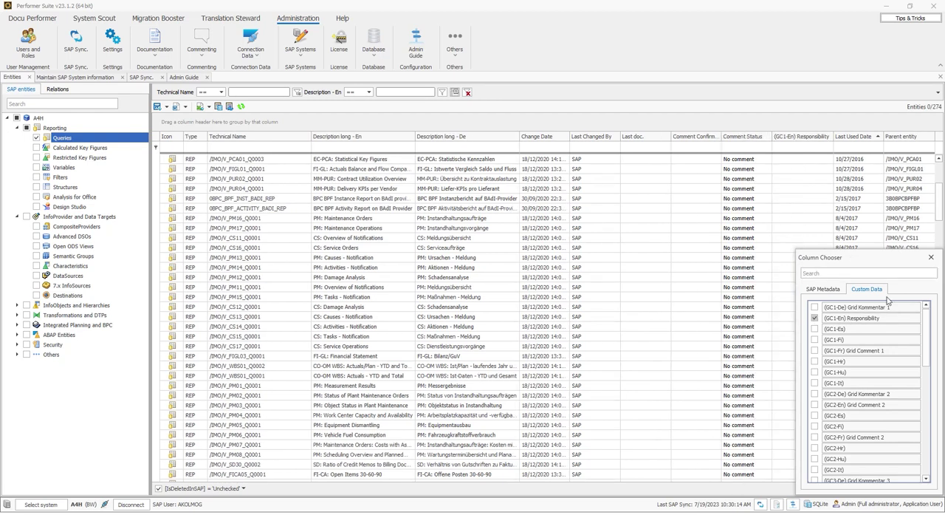
left_click(932, 257)
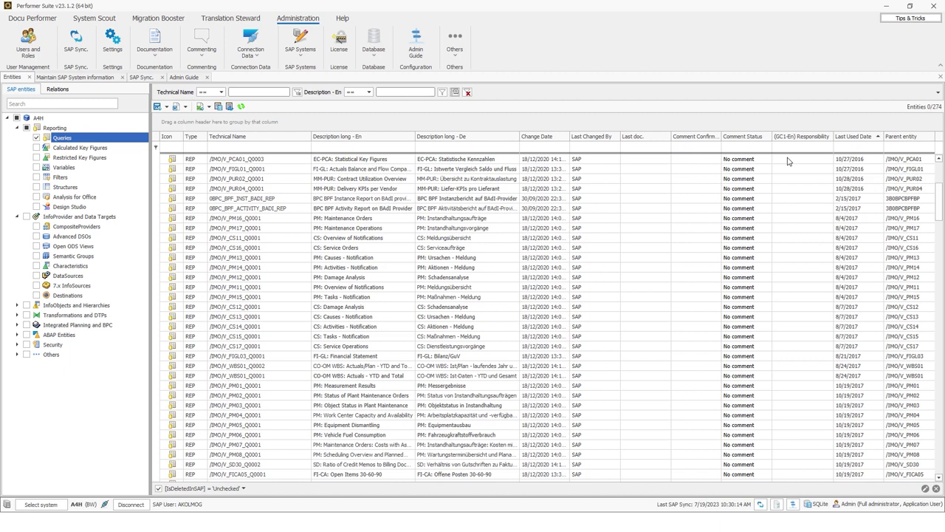
- Set the Responsibility of the seven least-used queries to a person's name via Edit Grid Comments
left_click_drag(788, 161, 796, 220)
right_click(802, 176)
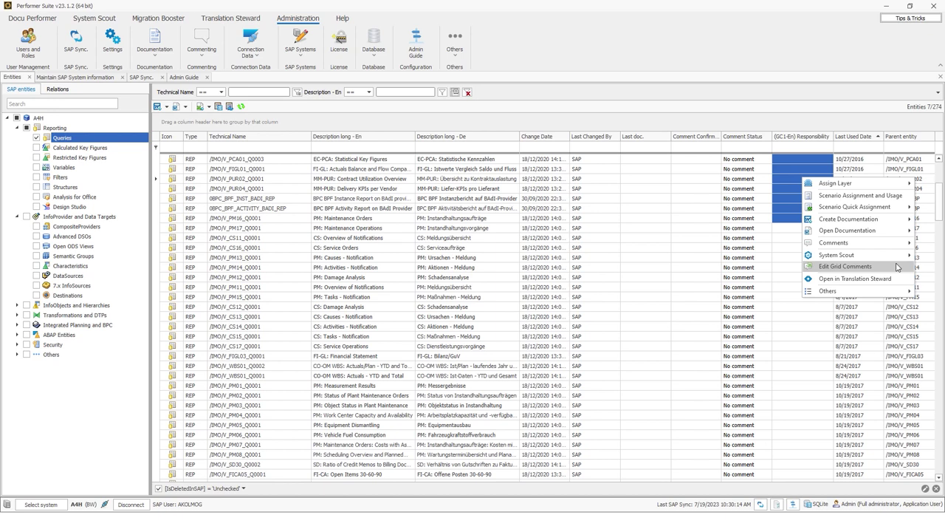
left_click(842, 266)
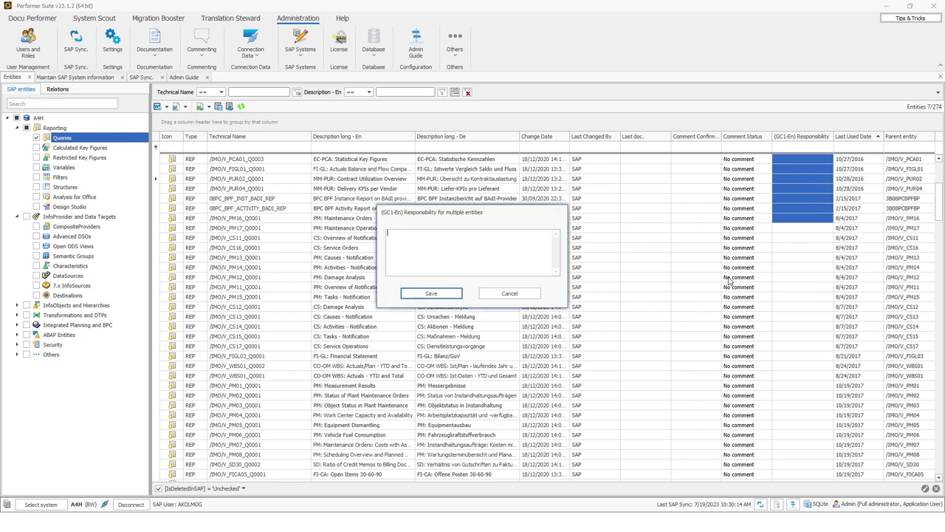
type("Alex")
left_click(417, 294)
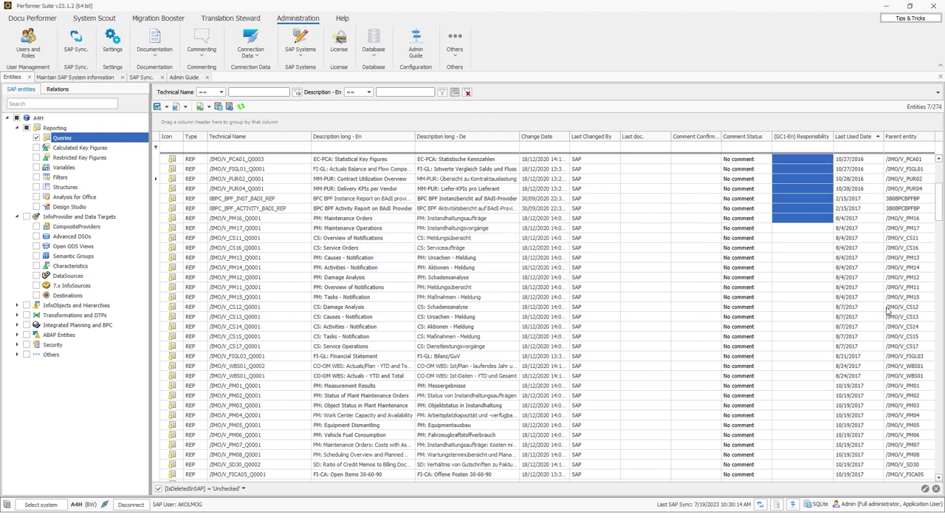
- Filter the Responsibility column by that person's name
left_click_drag(781, 214, 781, 158)
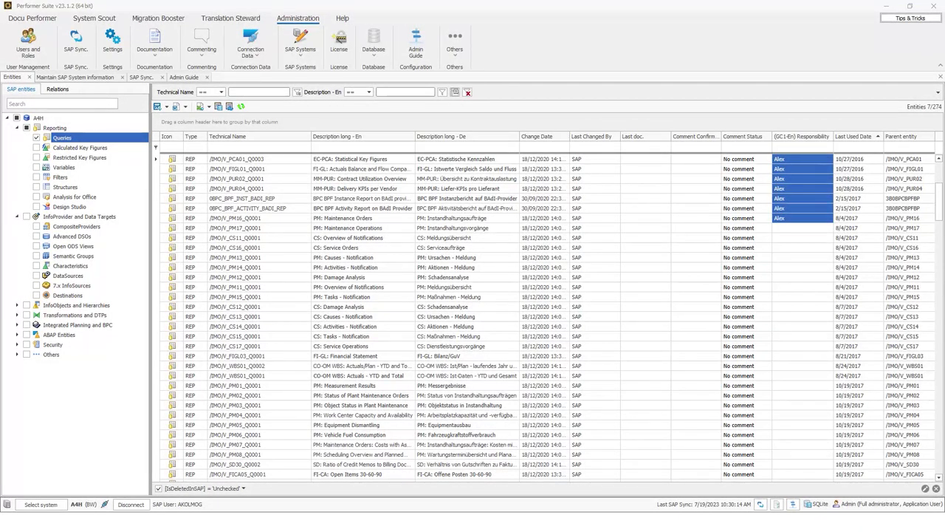
left_click(794, 148)
type("a")
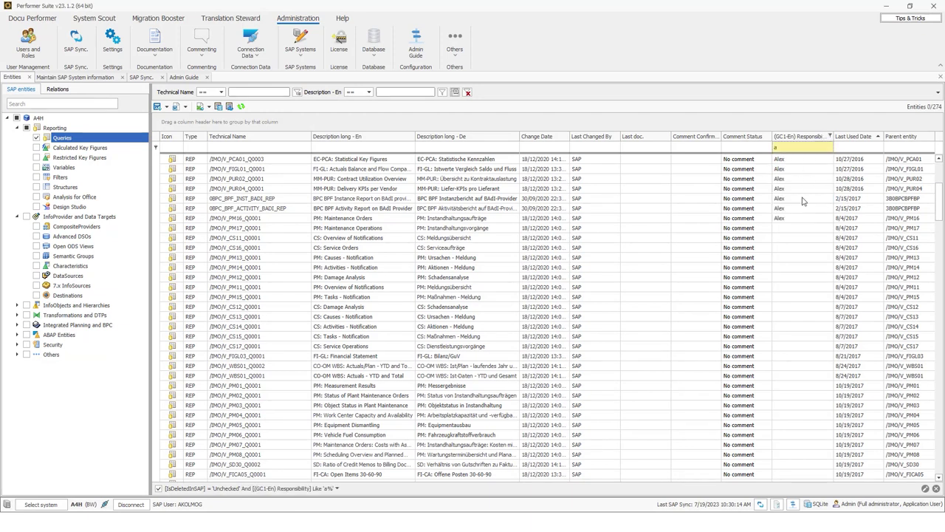
type("lex")
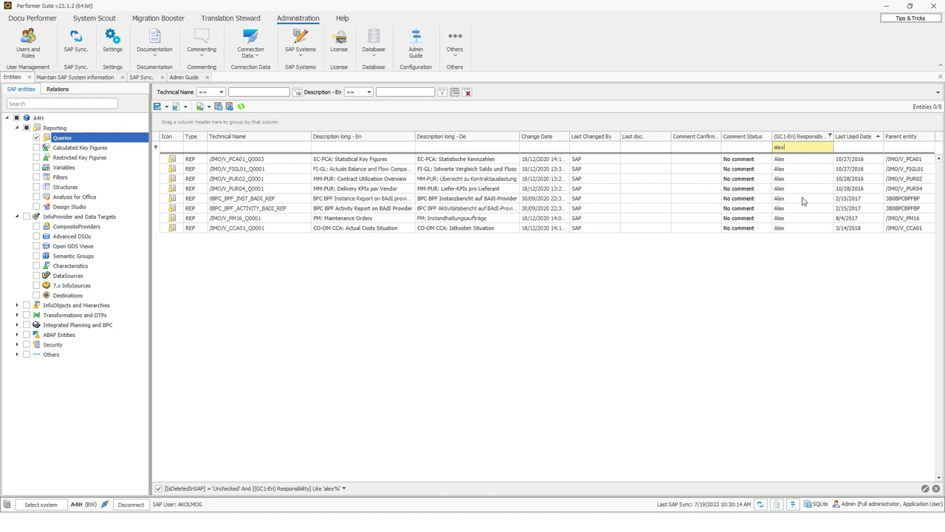
- Clear the Responsibility filter so all 274 queries show, then reopen Settings
key("BackSpace")
key("BackSpace")
key("BackSpace")
key("BackSpace")
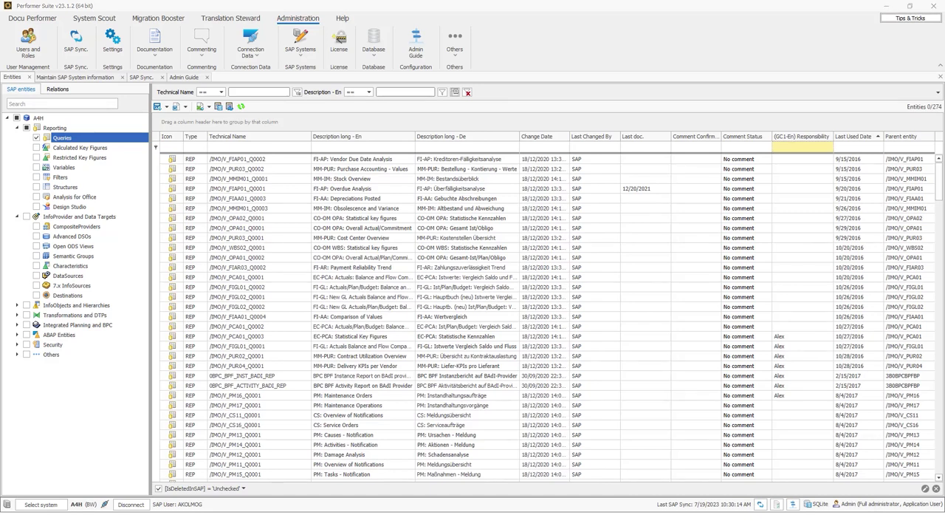
left_click_drag(776, 340, 781, 397)
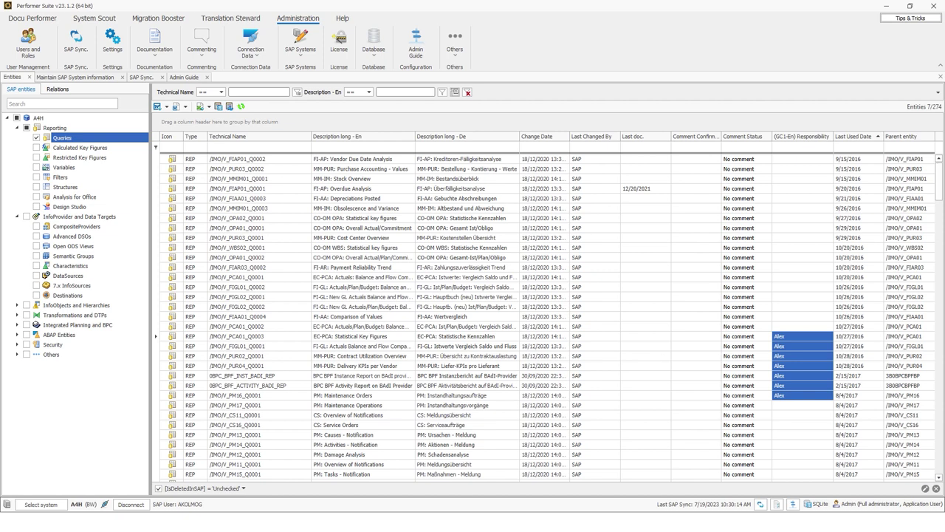
left_click(112, 41)
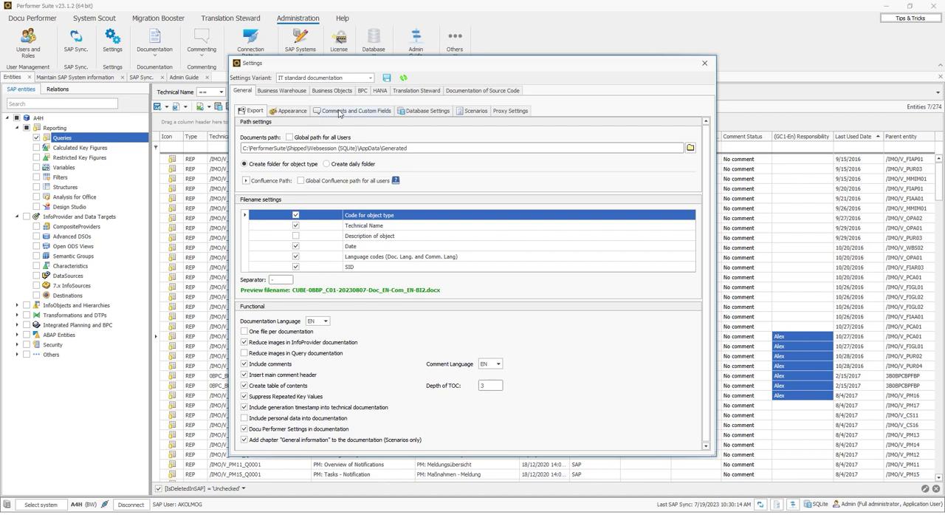
- Rename the category column to 'Business Lines' in Comments and Custom Fields
left_click(336, 112)
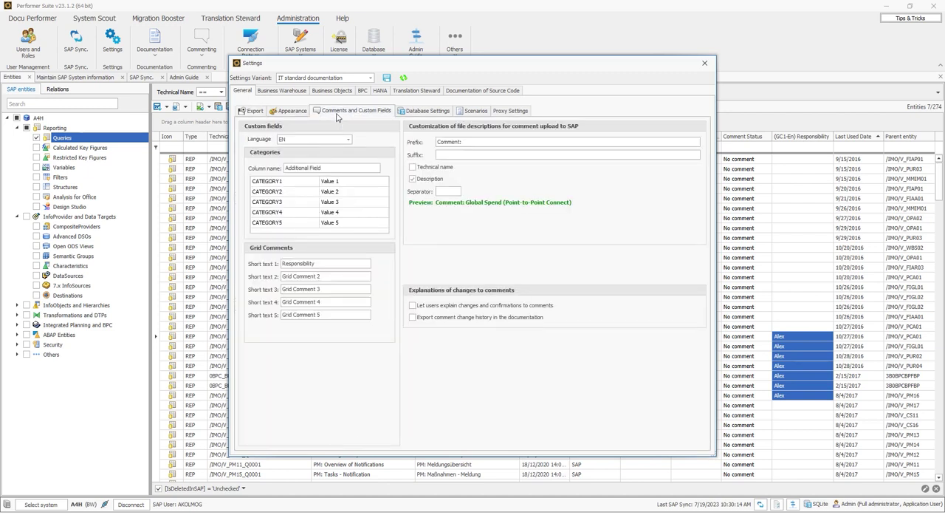
left_click(299, 146)
left_click(299, 146)
left_click(327, 167)
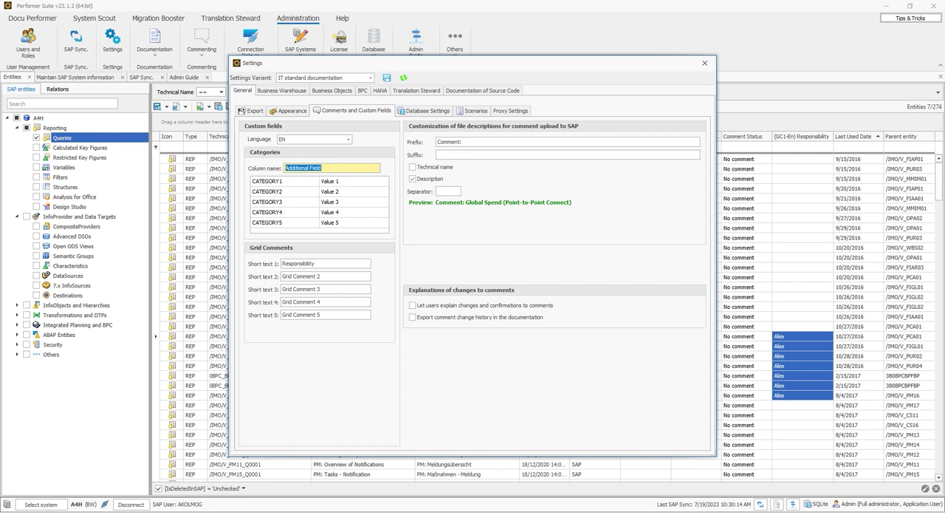
type("Business Lines")
key("ctrl+a")
- Enter the categories Finance, Sales & Distribution, Marketing, Controlling, Supply Chain Management and save
left_click(350, 180)
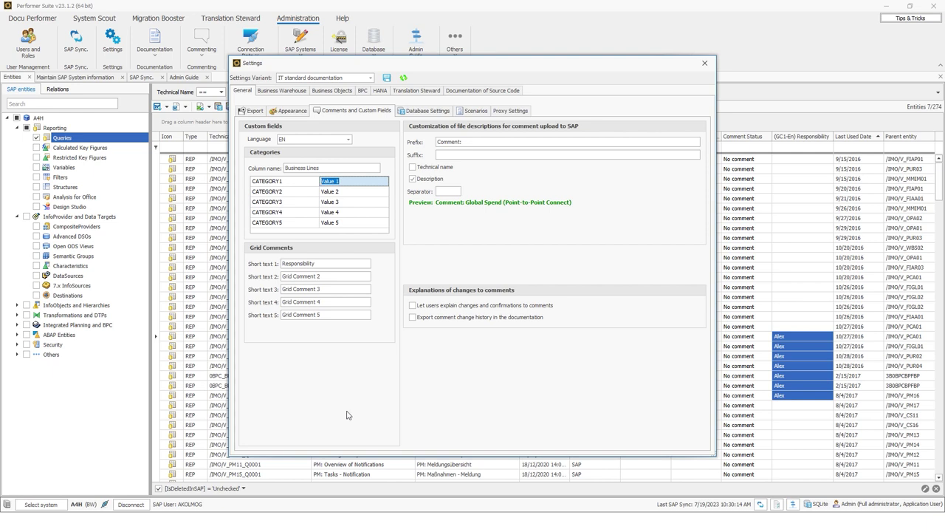
type("Finance")
key("Tab")
key("Tab")
key("BackSpace")
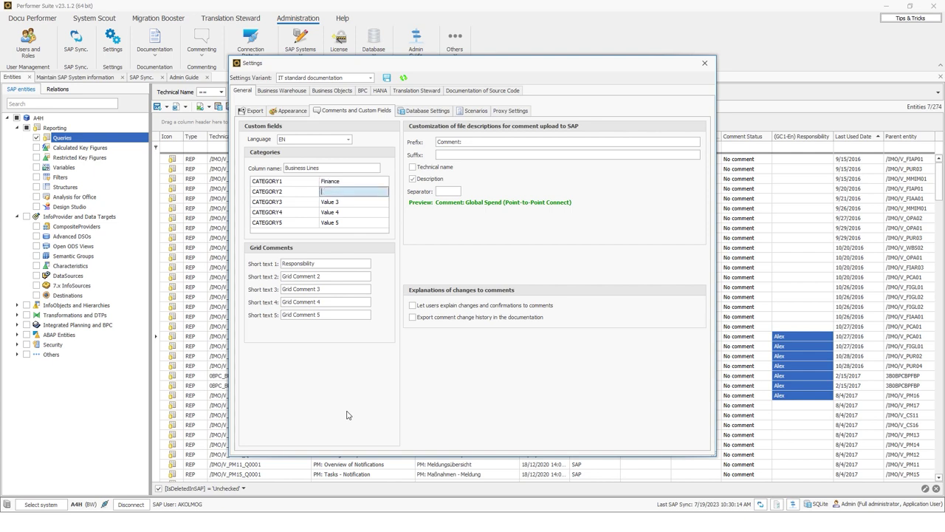
type("Sales & Distribution")
key("Tab")
key("Tab")
key("BackSpace")
type("Marketing")
key("Tab")
key("Tab")
type("Controlling")
key("Tab")
key("Tab")
type("Su")
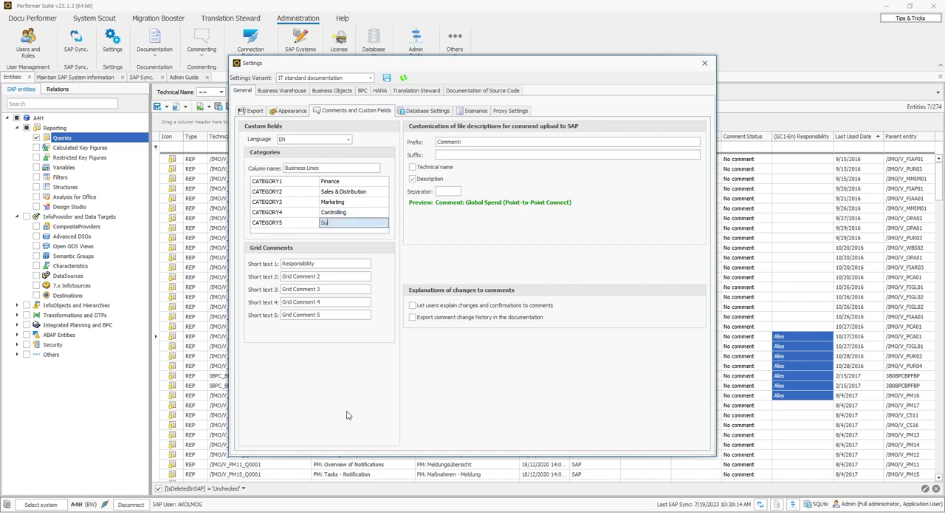
type("pply Chain Management")
left_click(386, 77)
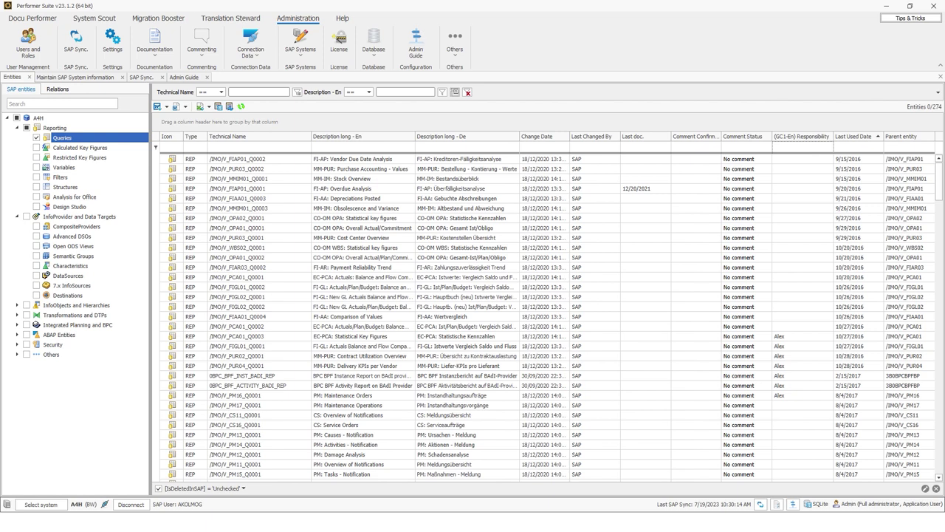
- Set Business Lines to Finance for the seven queries /IMO/V_MMIM01_Q0001 through /IMO/V_PUR03_Q0001
left_click_drag(258, 183, 248, 211)
right_click(247, 210)
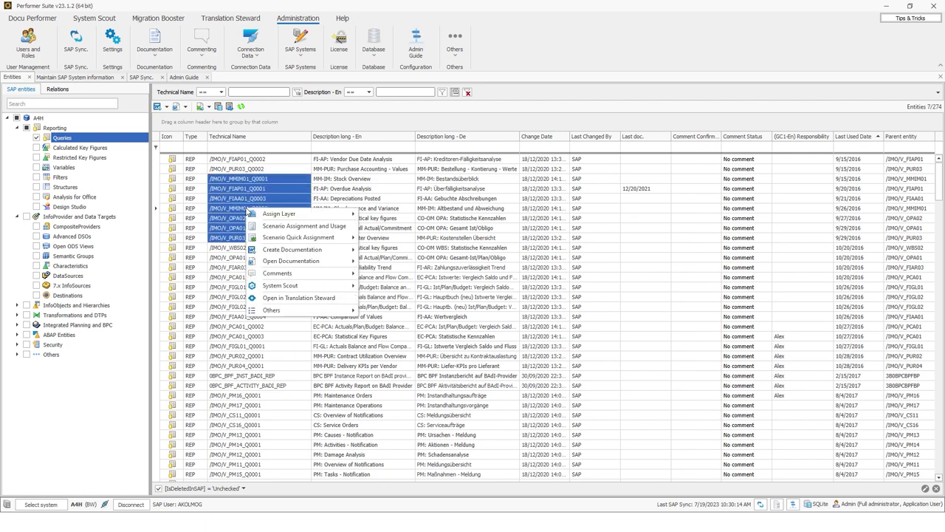
mouse_move(279, 313)
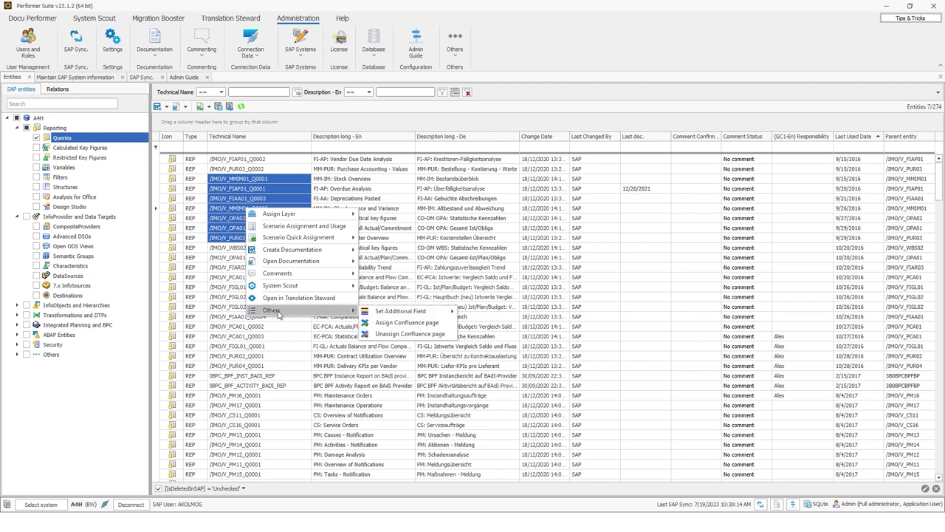
mouse_move(389, 316)
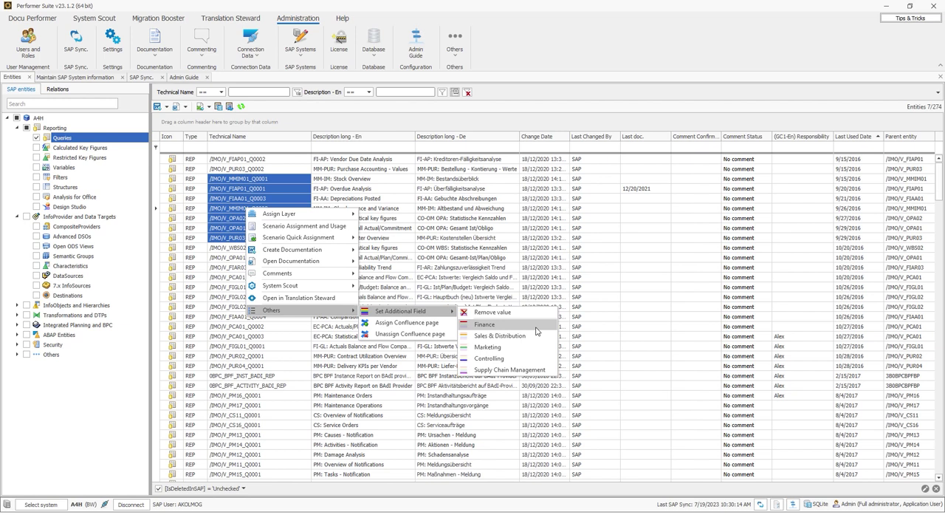
left_click(519, 329)
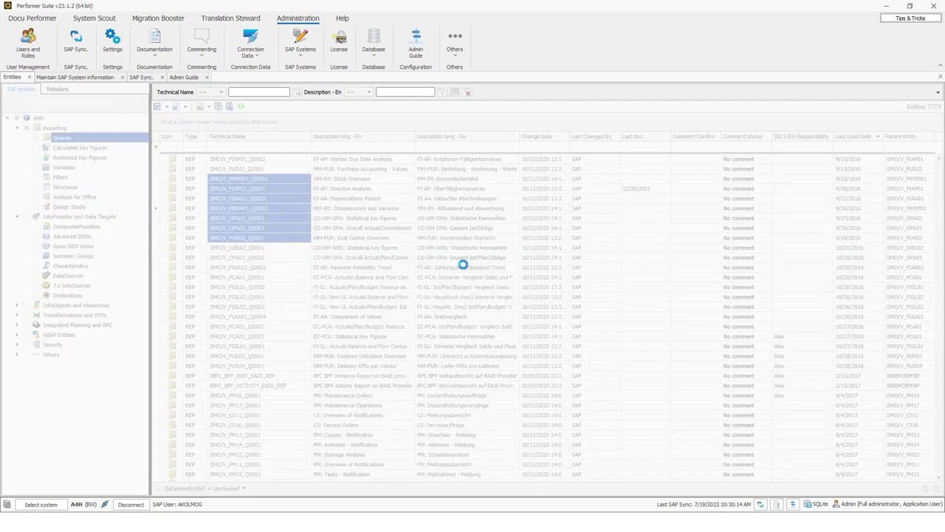
left_click(805, 179)
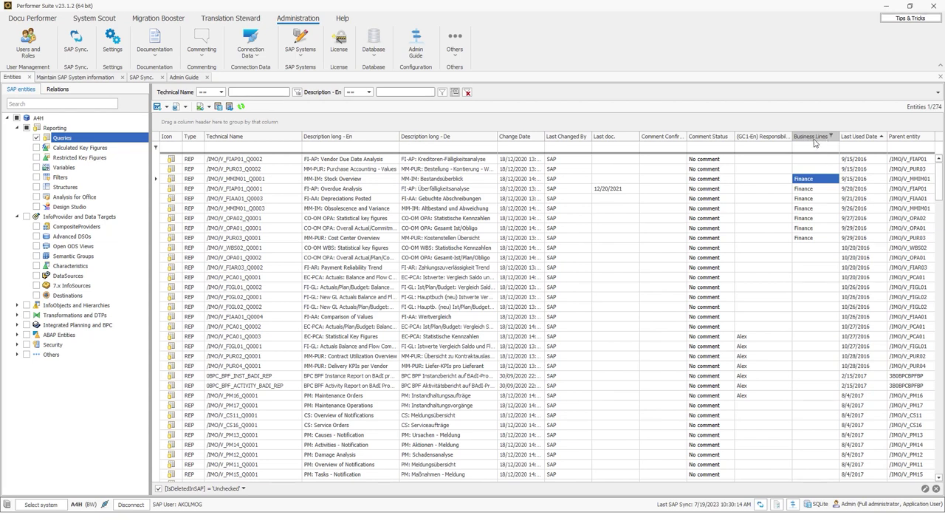
- Filter the Business Lines column to Finance, then clear the filter
left_click(808, 147)
type("F")
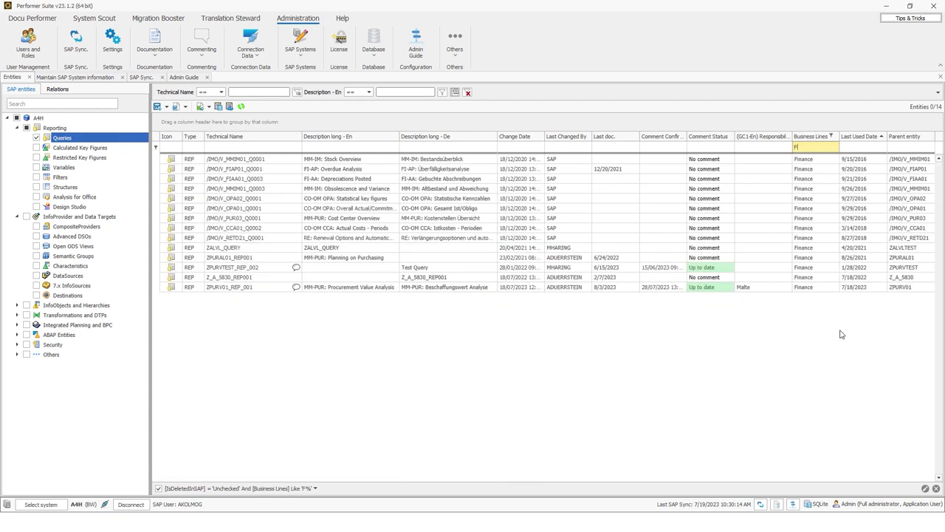
type("inance")
key("Escape")
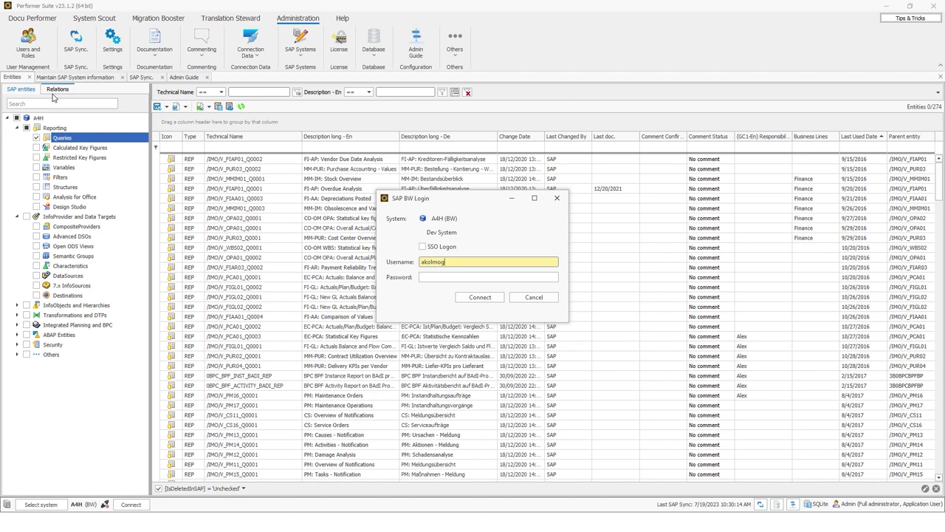
- Log in to the A4H Dev System with the account password
left_click(441, 276)
type("••••••••••")
key("Return")
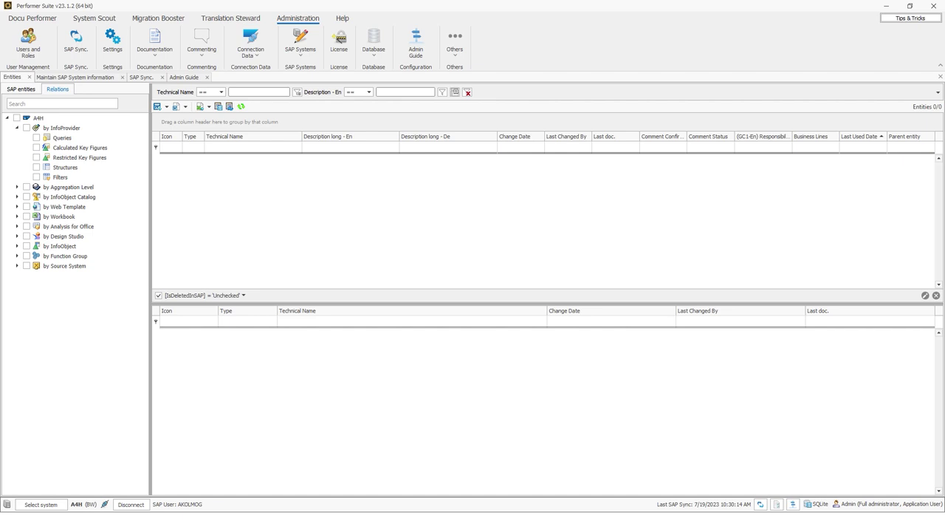
- Show the seven ZPURV01_REP reports related to query ZPURV01, then uncheck Queries
left_click(61, 139)
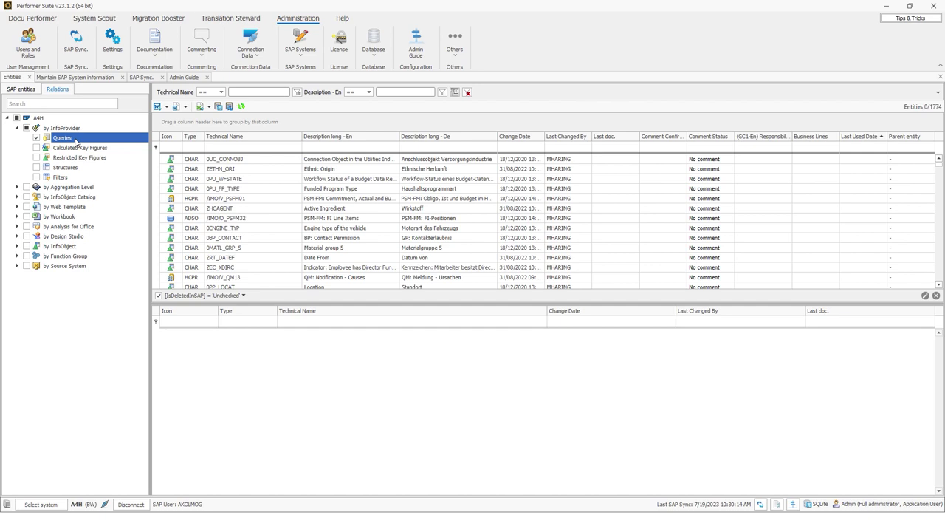
left_click(218, 148)
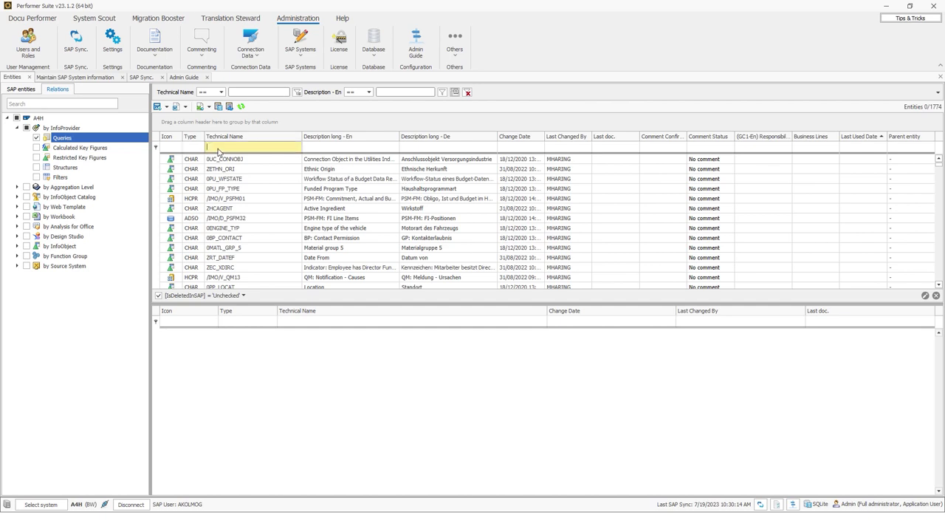
type("zpurv01")
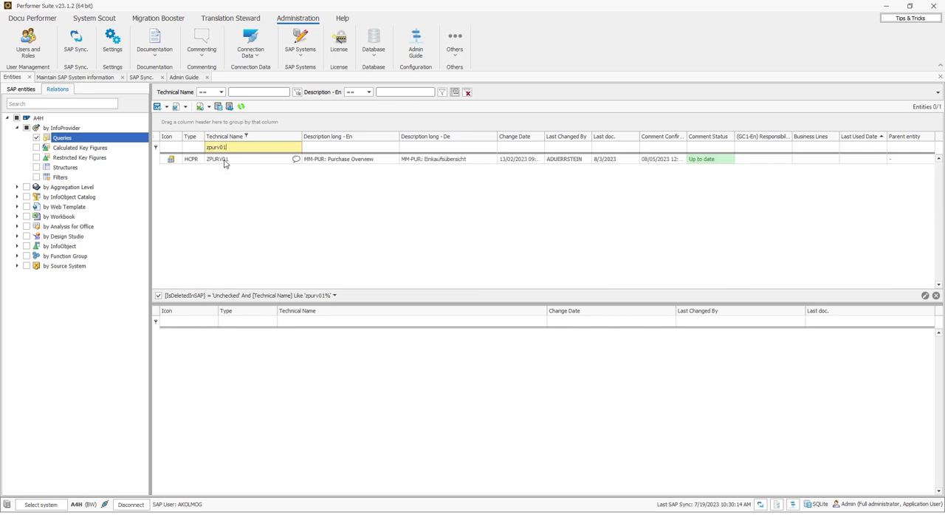
left_click(223, 159)
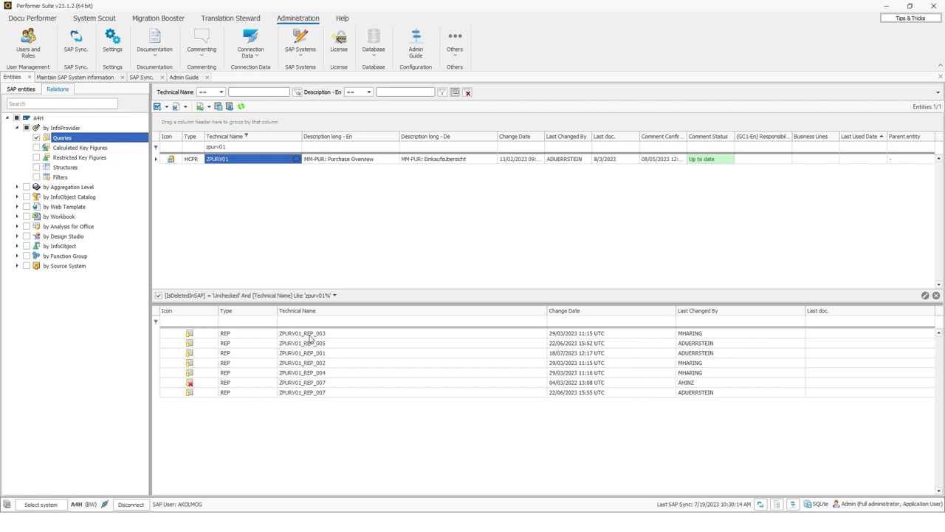
left_click(16, 118)
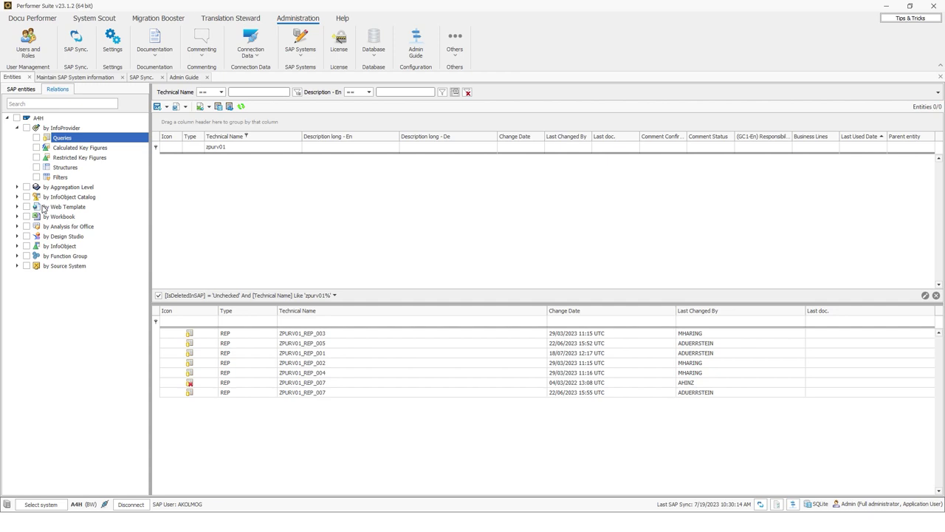
- Show the function modules of function group Z_PS in the Relations view
left_click(17, 256)
left_click(27, 256)
left_click(234, 147)
key("BackSpace")
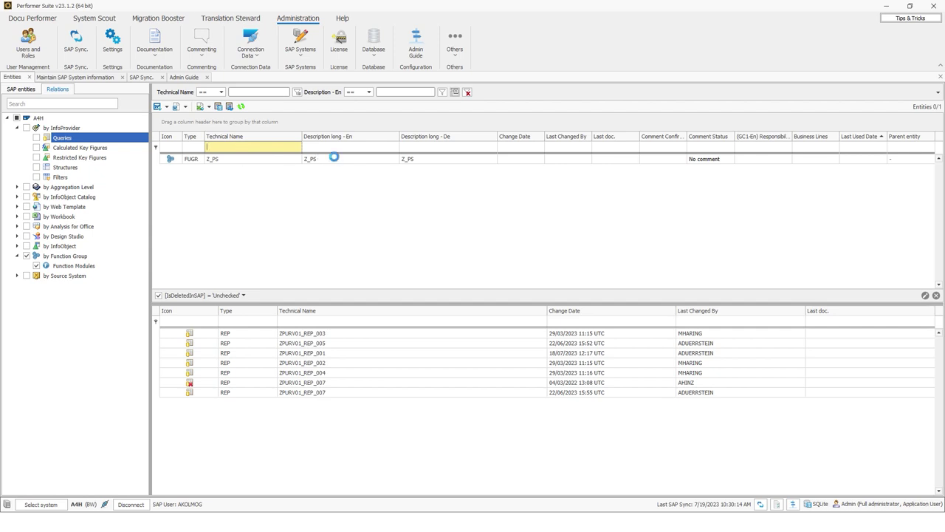
left_click(334, 158)
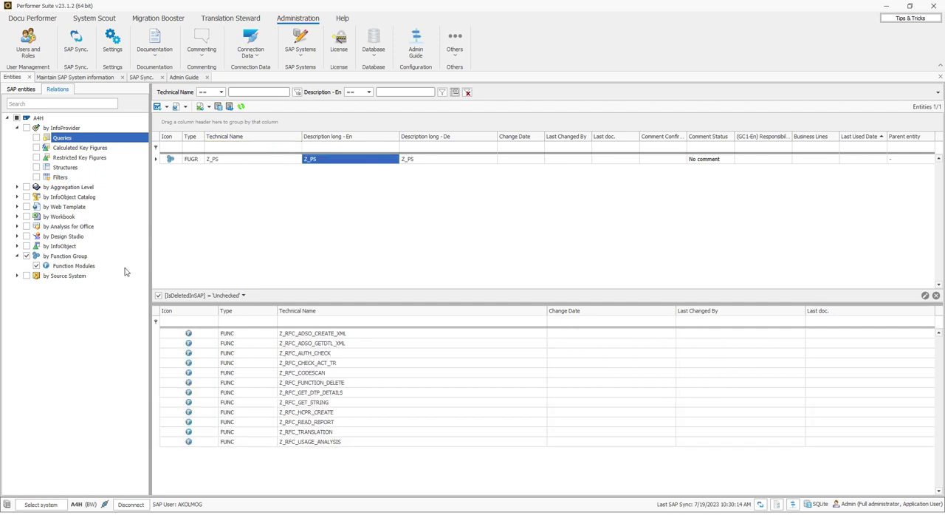
- Show ZTS_ALVL1's planning functions, then advance the presentation to slide 38, Basic Functions: Summary
left_click(17, 189)
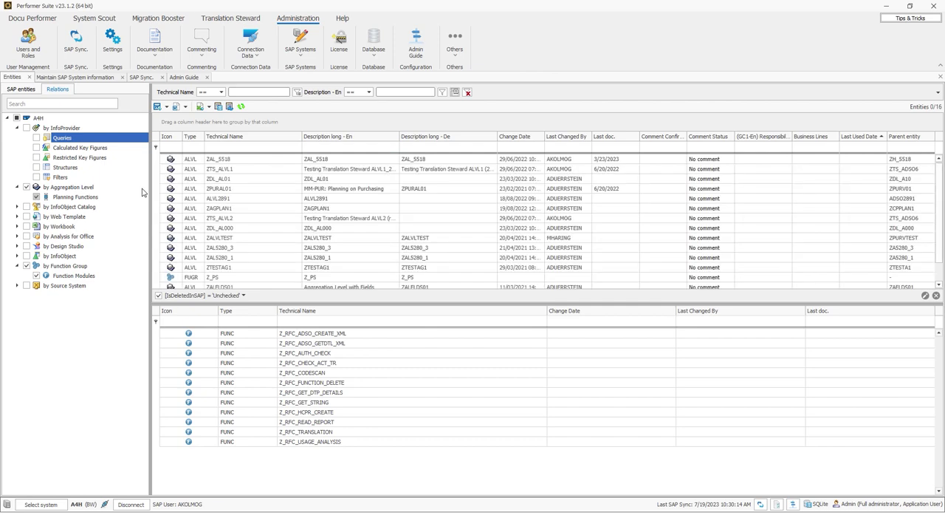
left_click(235, 160)
left_click(237, 179)
left_click(230, 169)
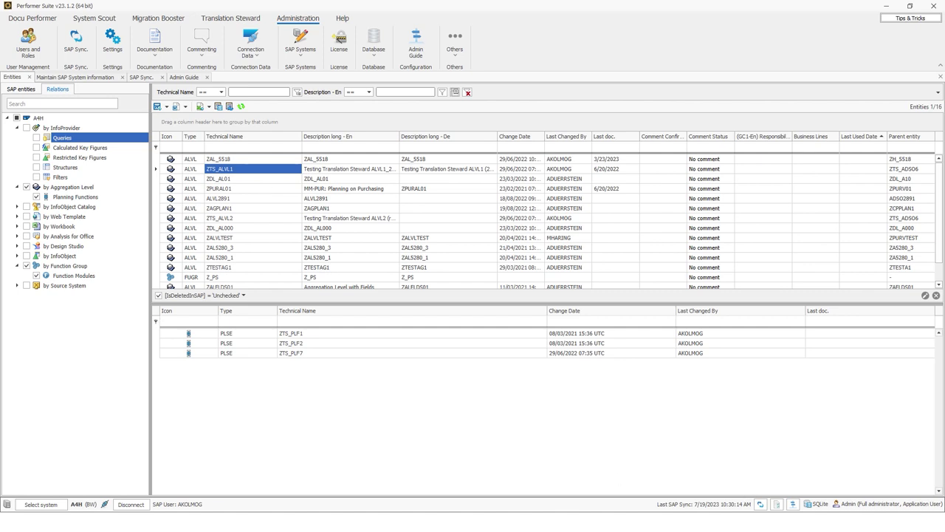
left_click(713, 496)
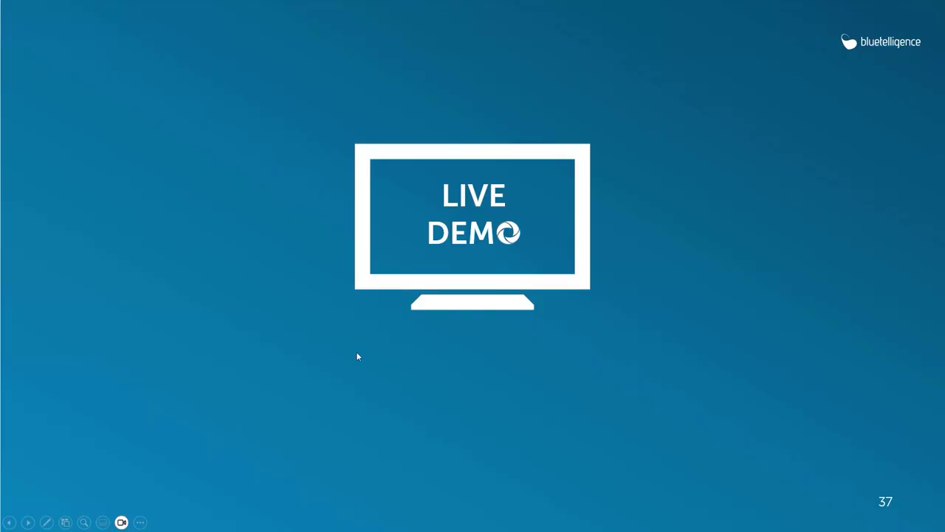
left_click(344, 350)
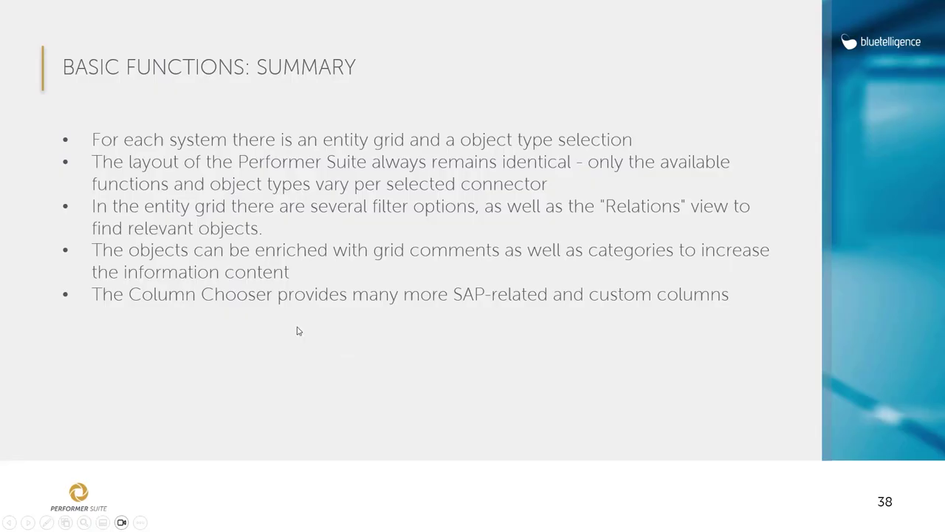